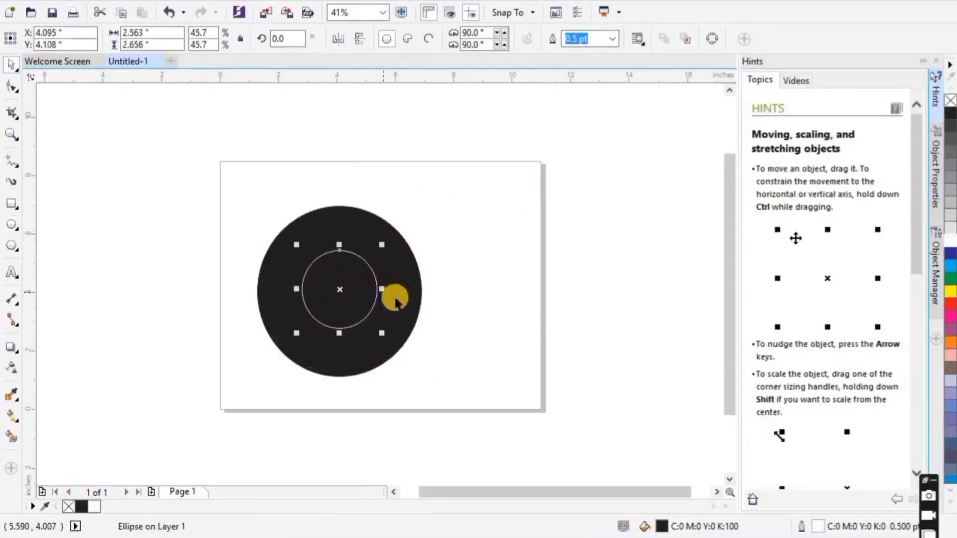
# Shrink the inner circle slightly, trim it out of the large black circle, and delete the leftover small circle
pyautogui.moveTo(381, 248); pyautogui.dragTo(378, 249)
pyautogui.keyDown('shift'); pyautogui.click(383, 275); pyautogui.keyUp('shift')
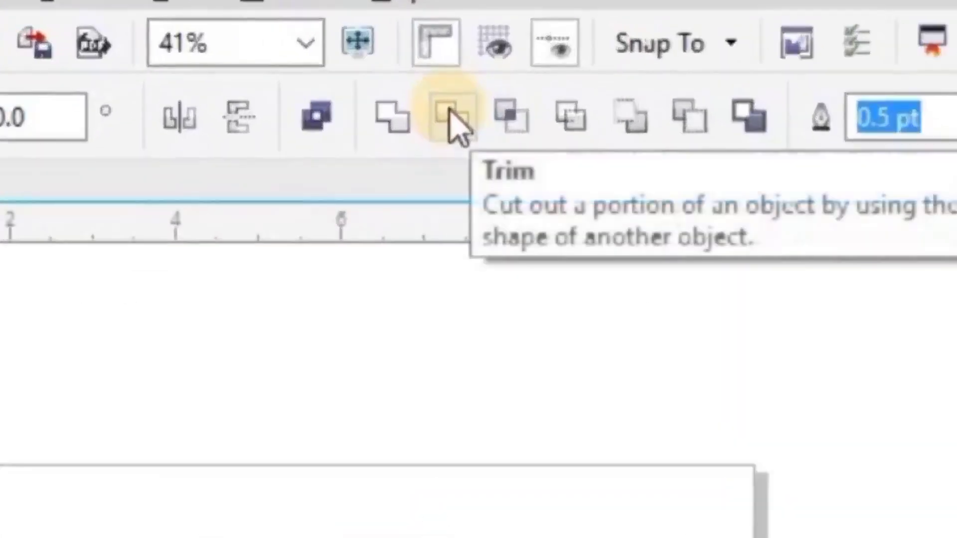
pyautogui.click(450, 120)
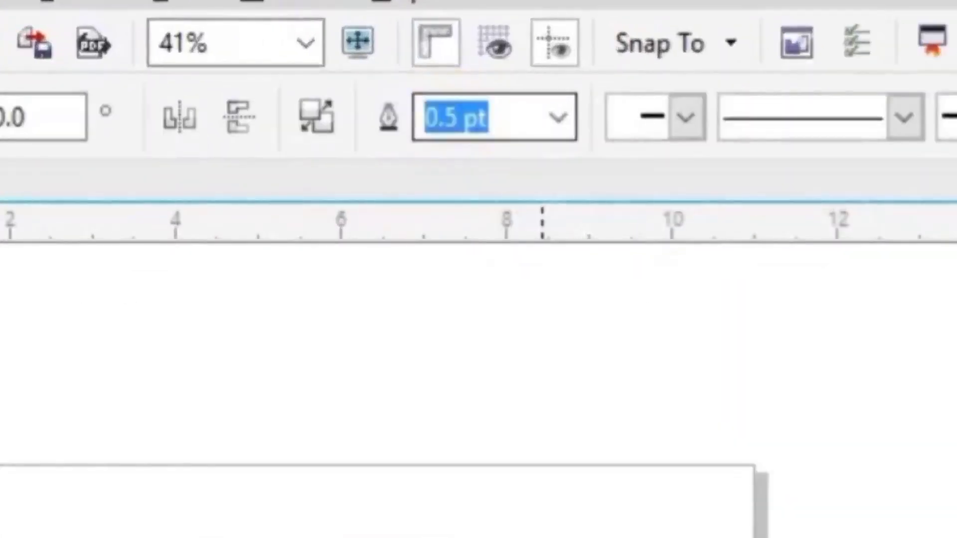
pyautogui.click(487, 231)
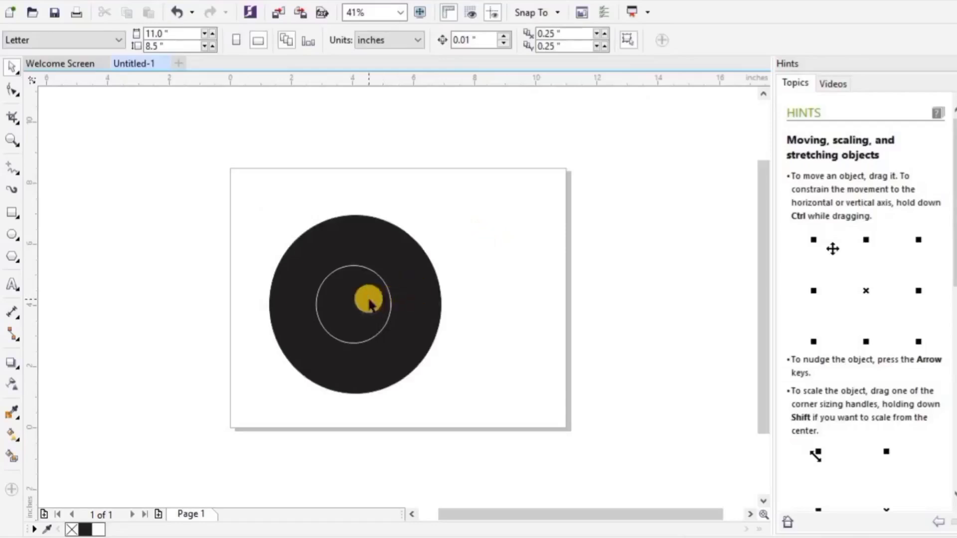
pyautogui.moveTo(369, 301); pyautogui.dragTo(520, 277)
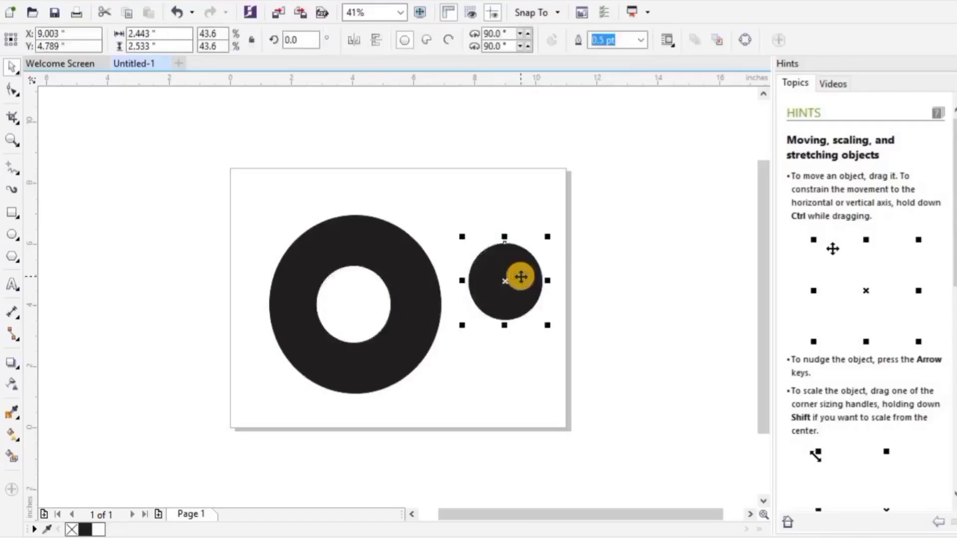
pyautogui.press('Delete')
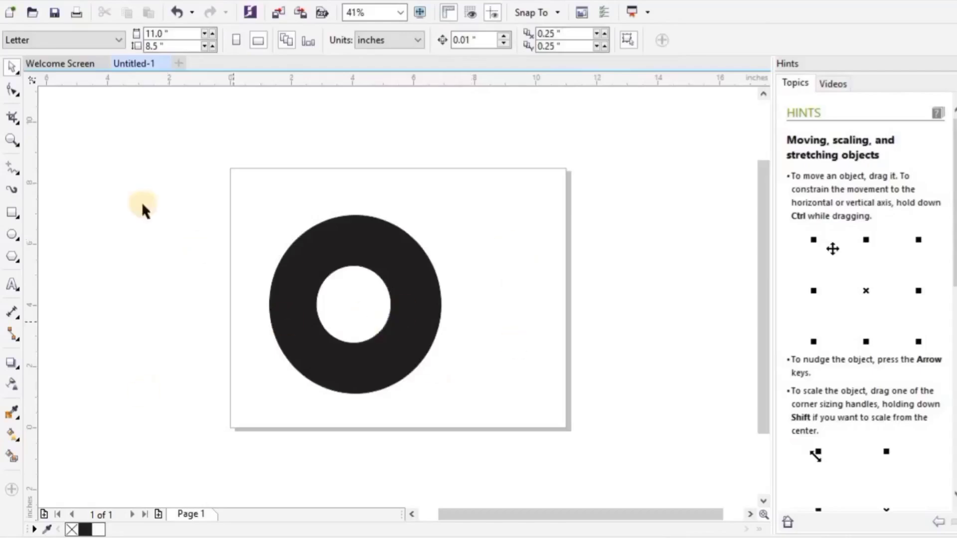
# Draw a thin vertical rectangle about 0.13 by 7.9 inches through the ring's centre and nudge it right to X 4.029 inches
pyautogui.click(14, 211)
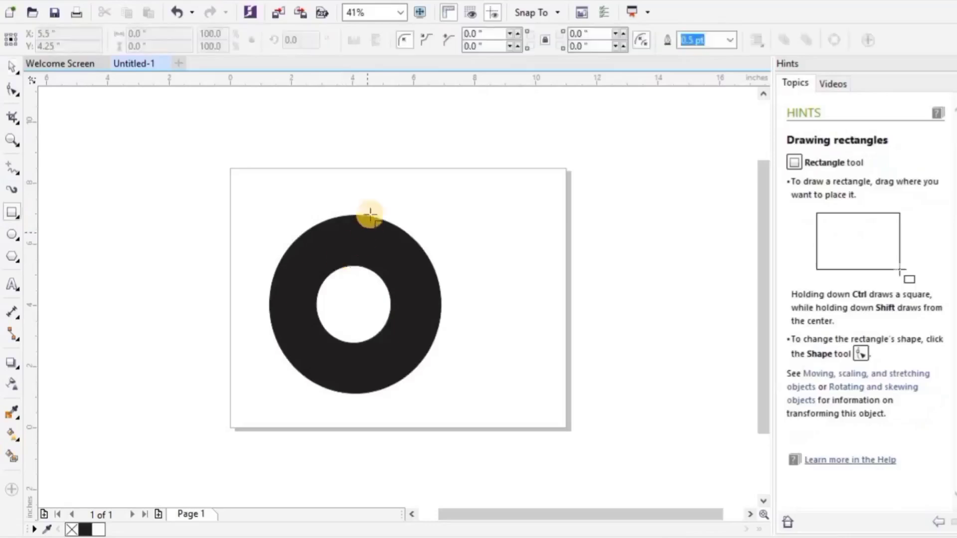
pyautogui.moveTo(351, 177); pyautogui.dragTo(353, 420)
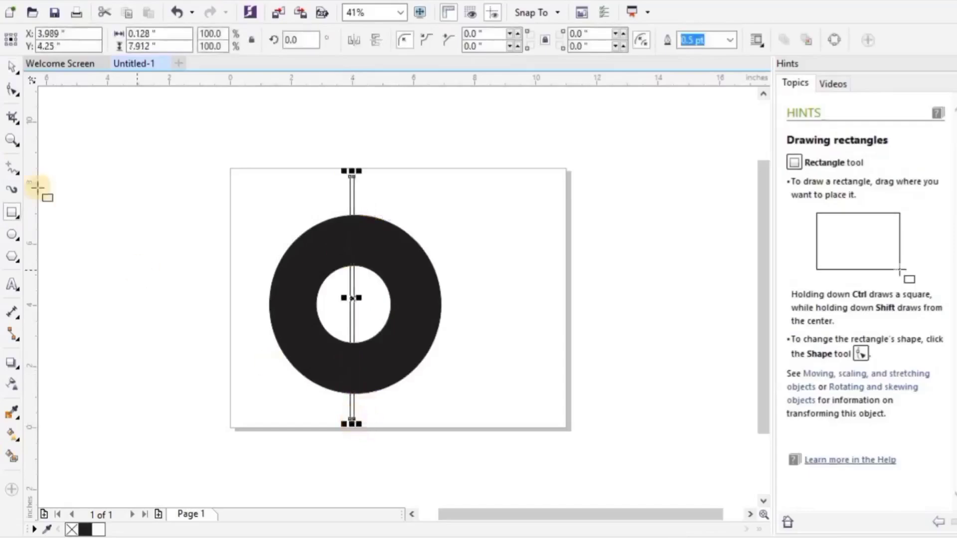
pyautogui.click(11, 68)
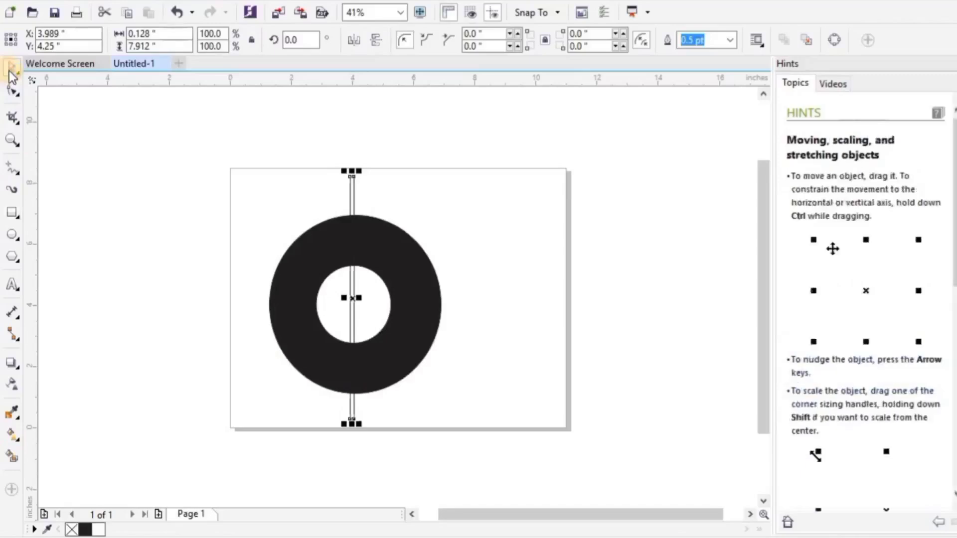
pyautogui.press('Right')
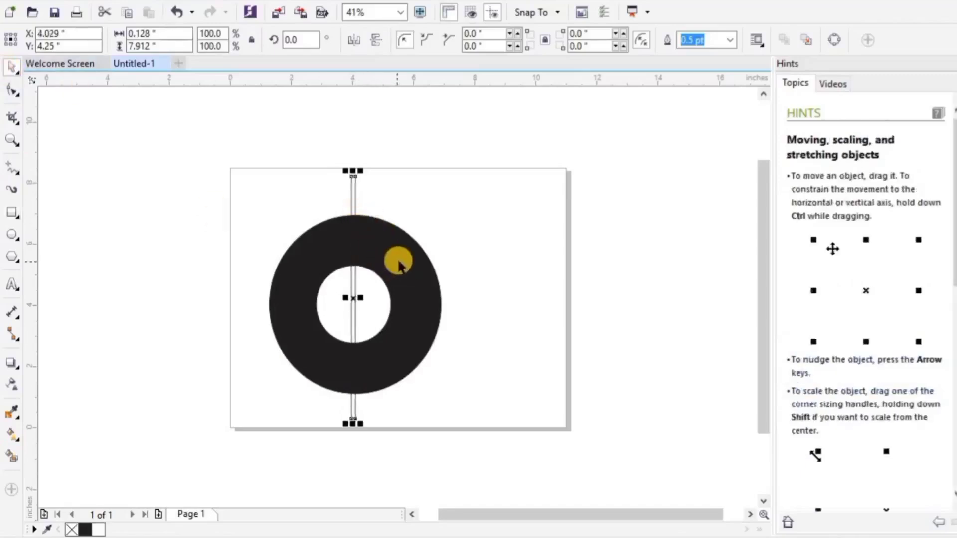
# Trim the black ring with the vertical bar
pyautogui.keyDown('shift'); pyautogui.click(398, 261); pyautogui.keyUp('shift')
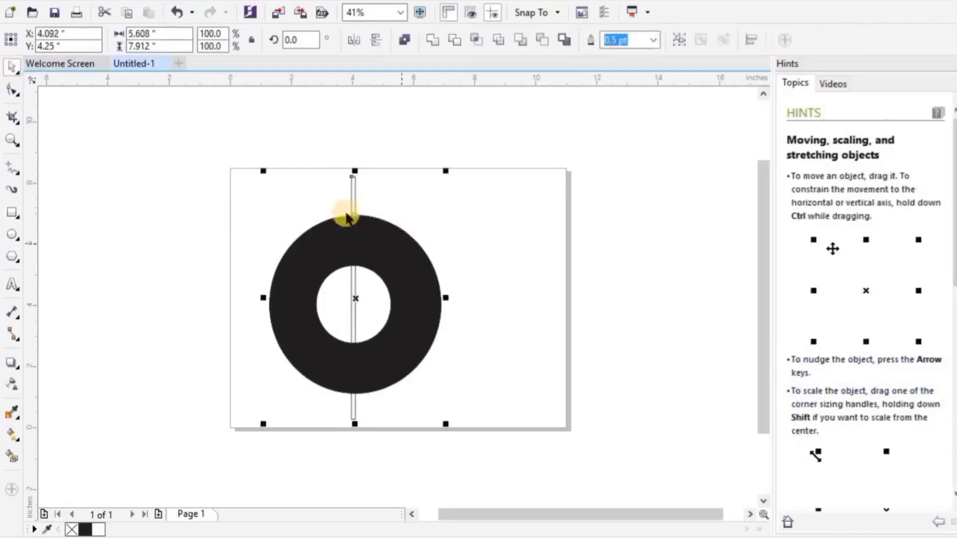
pyautogui.click(454, 41)
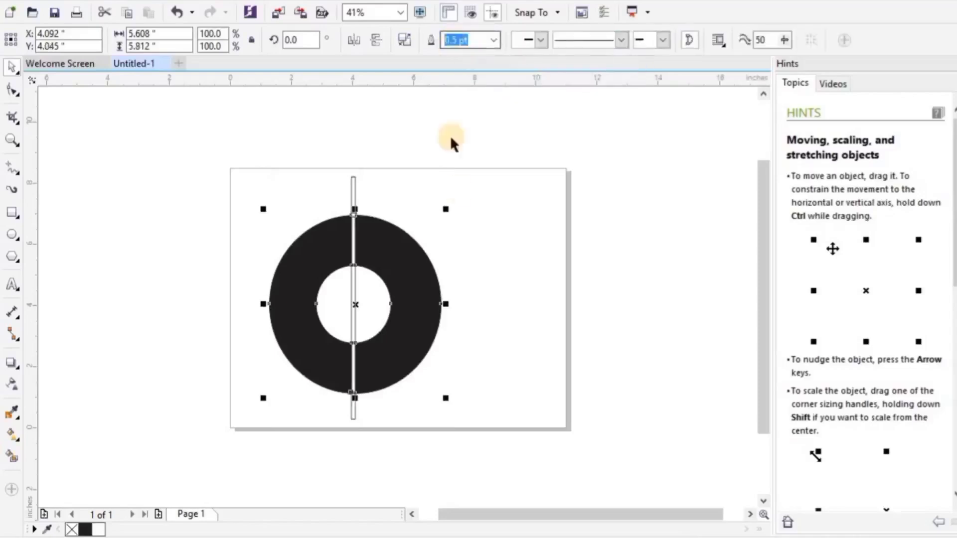
pyautogui.click(458, 192)
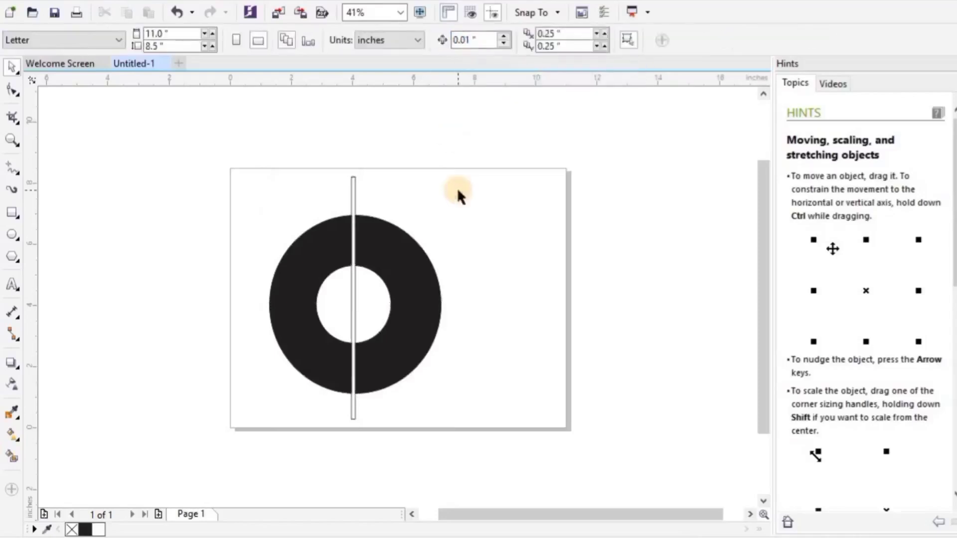
# Rotate the thin bar to 90 degrees and trim the ring with it horizontally
pyautogui.click(352, 179)
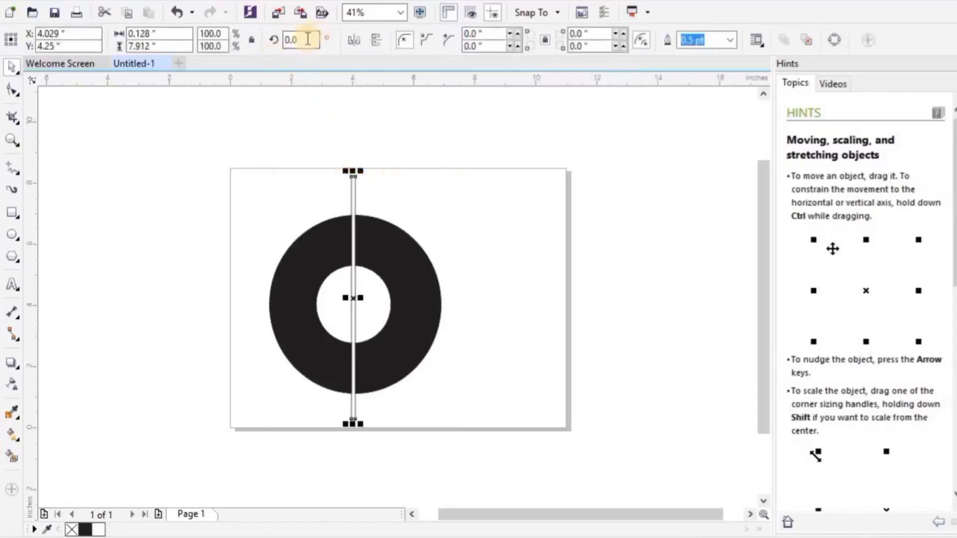
pyautogui.write('90')
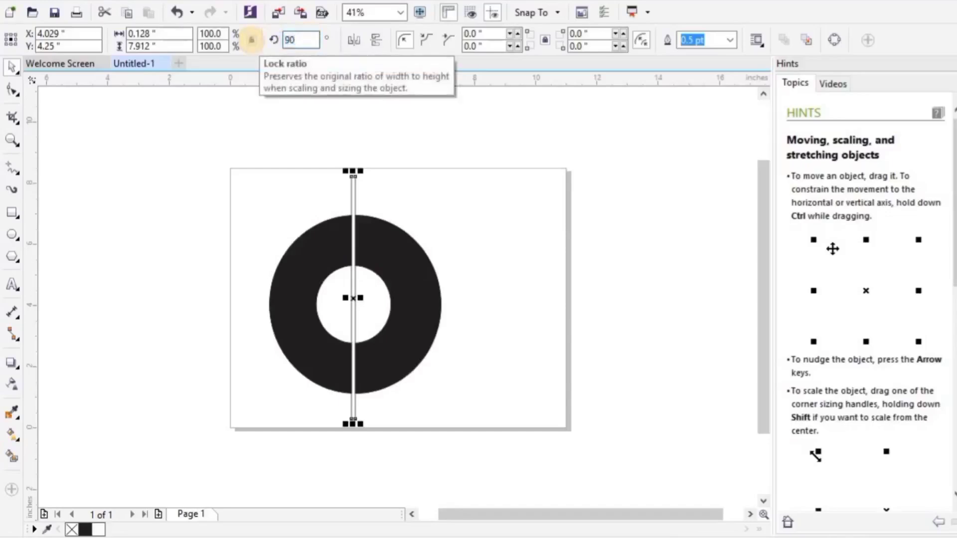
pyautogui.press('Return')
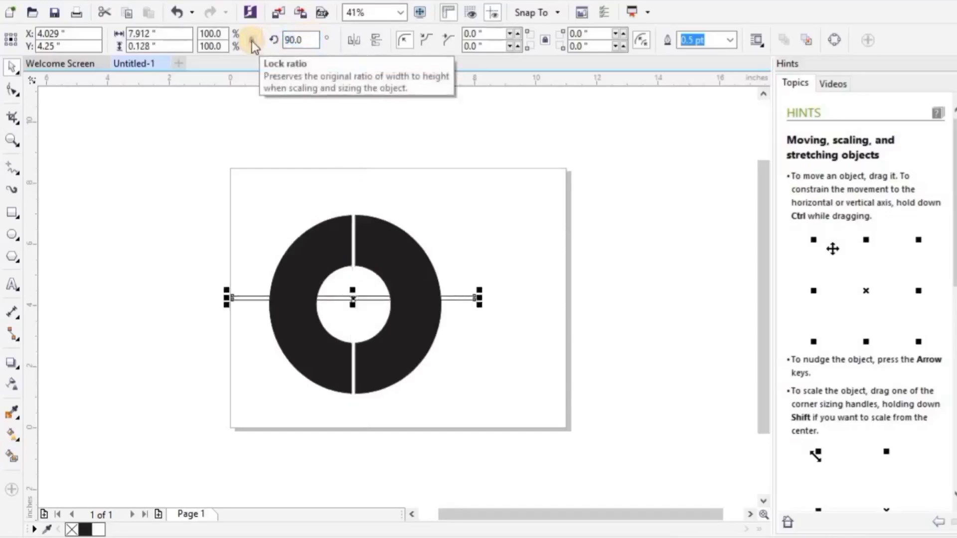
pyautogui.keyDown('shift'); pyautogui.click(405, 263); pyautogui.keyUp('shift')
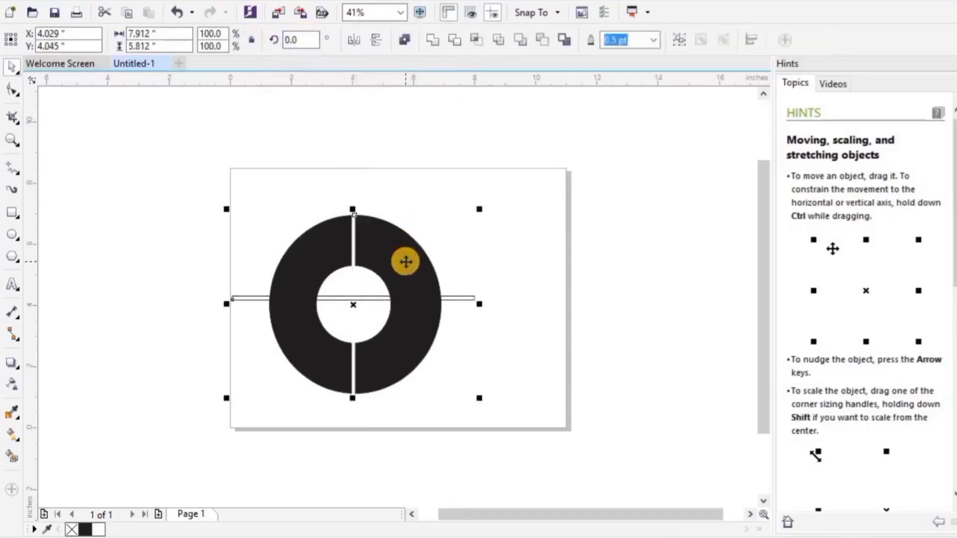
pyautogui.click(456, 46)
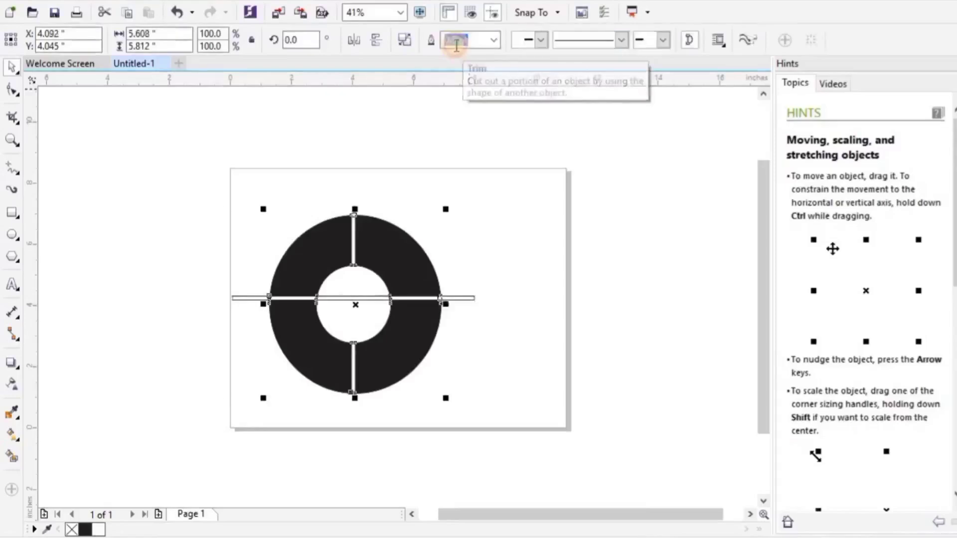
pyautogui.click(489, 285)
# Set the bar's rotation to 45 degrees and trim the ring with it along that diagonal
pyautogui.click(468, 296)
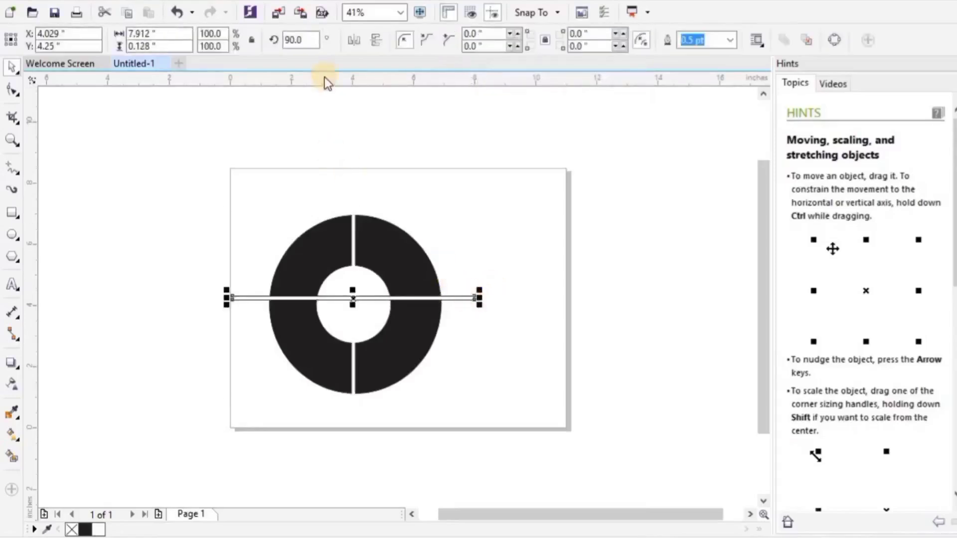
pyautogui.click(281, 40)
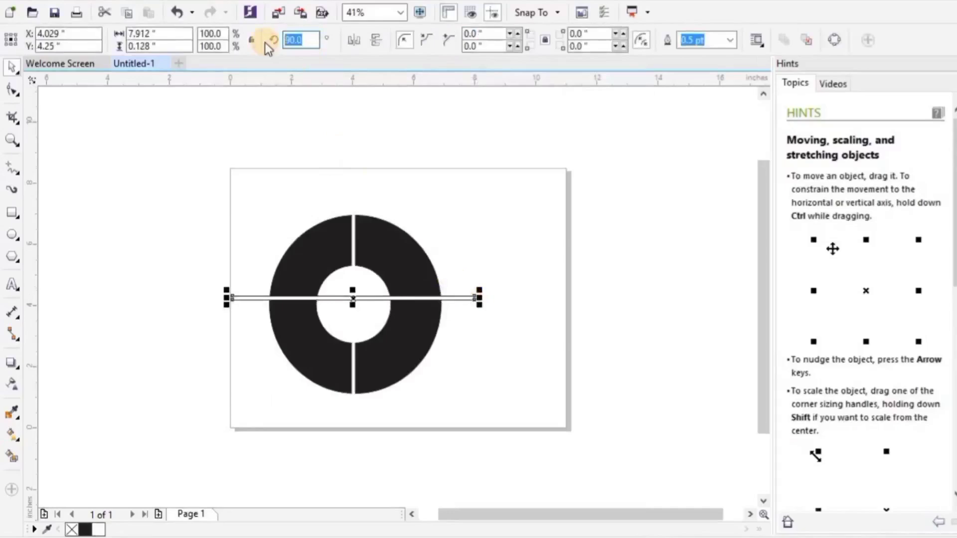
pyautogui.write('45')
pyautogui.press('Return')
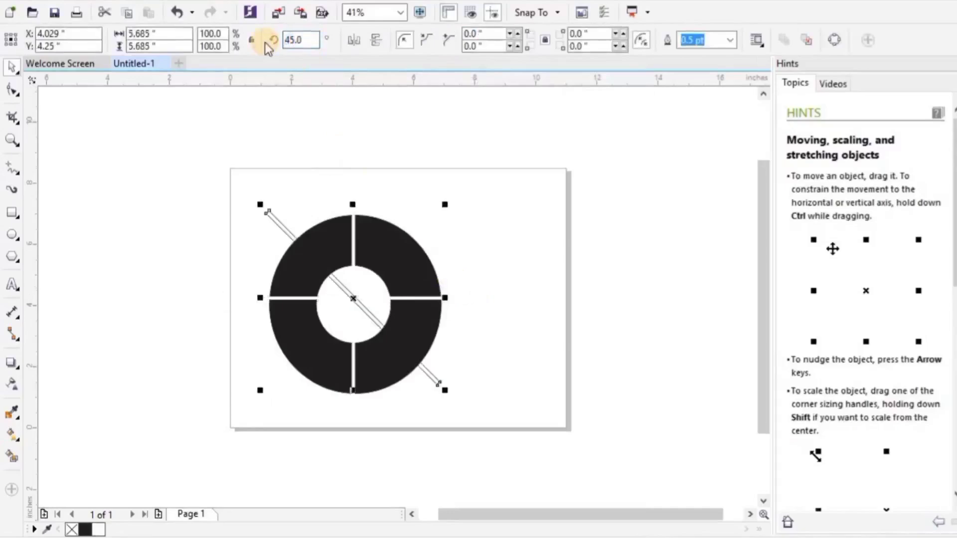
pyautogui.keyDown('shift'); pyautogui.click(305, 337); pyautogui.keyUp('shift')
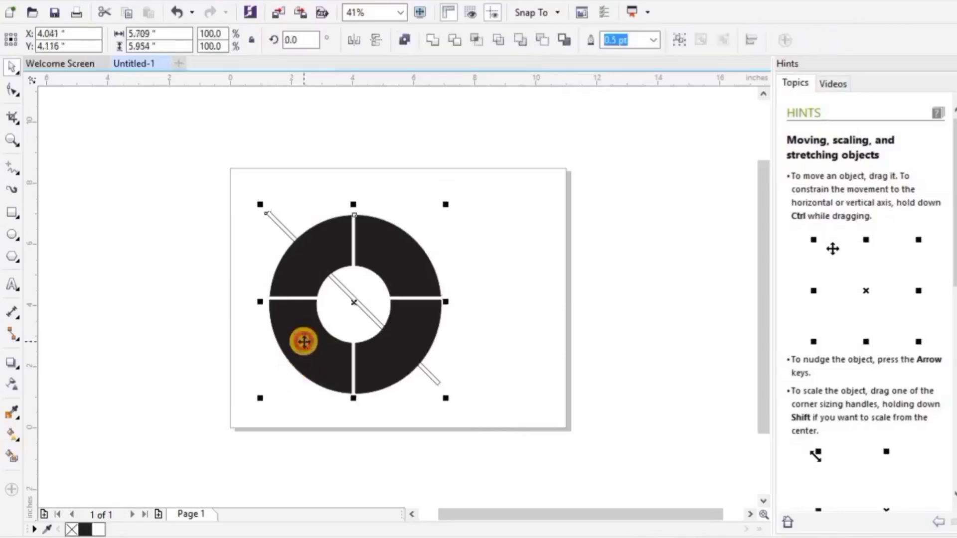
pyautogui.click(458, 42)
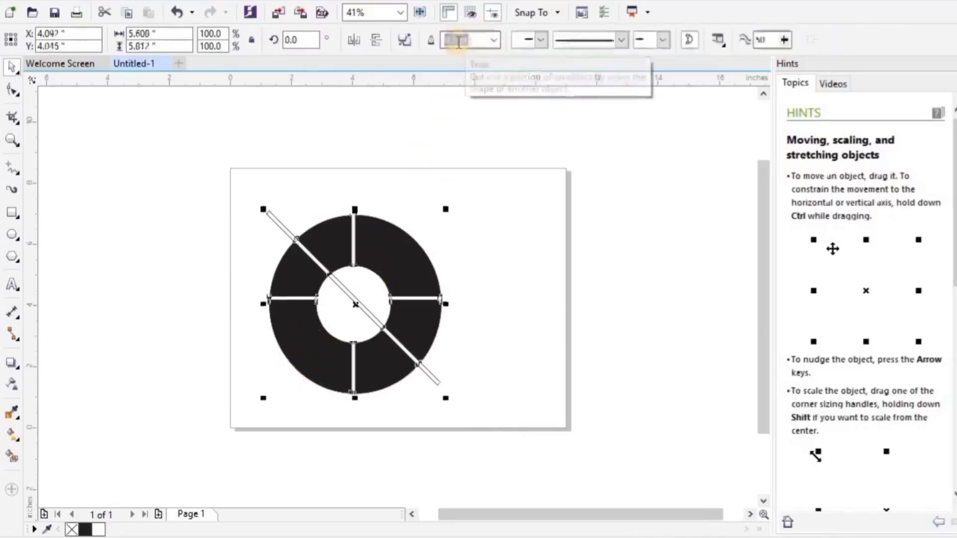
pyautogui.click(505, 167)
# Mirror the diagonal bar vertically and trim the ring with it along the opposite diagonal
pyautogui.click(280, 230)
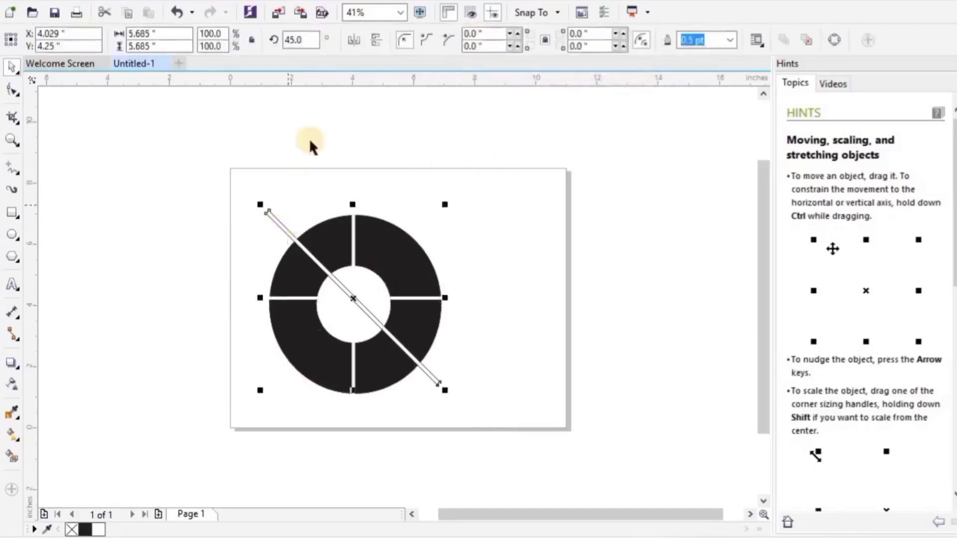
pyautogui.click(373, 38)
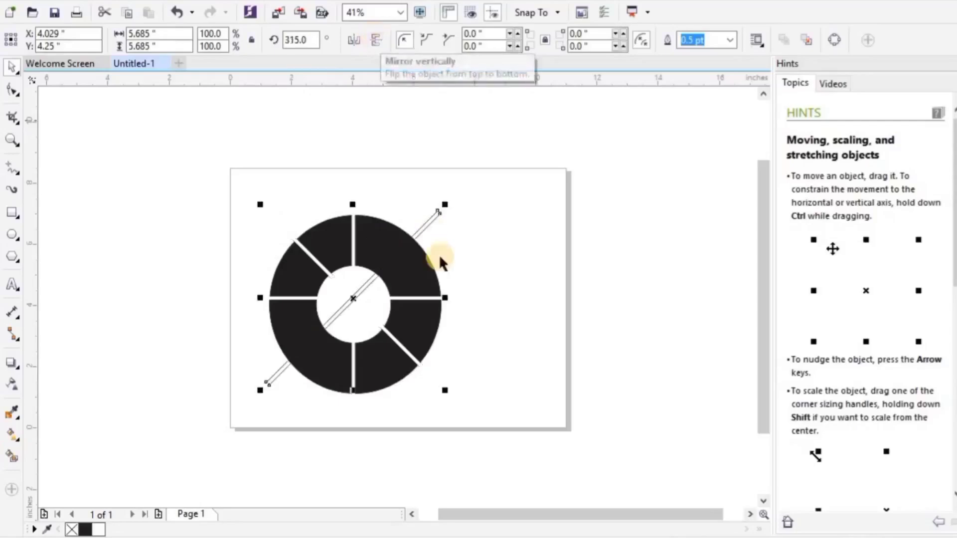
pyautogui.keyDown('shift'); pyautogui.click(418, 313); pyautogui.keyUp('shift')
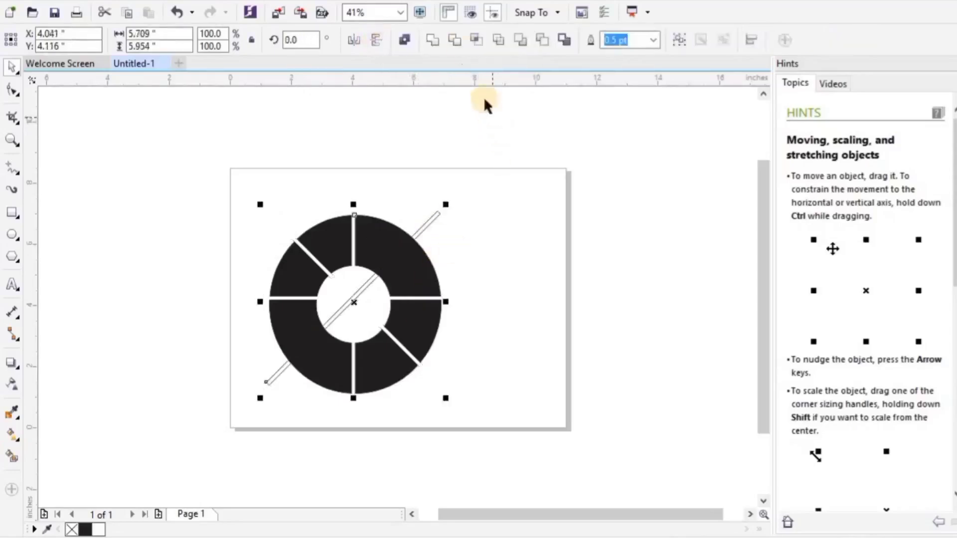
pyautogui.click(457, 44)
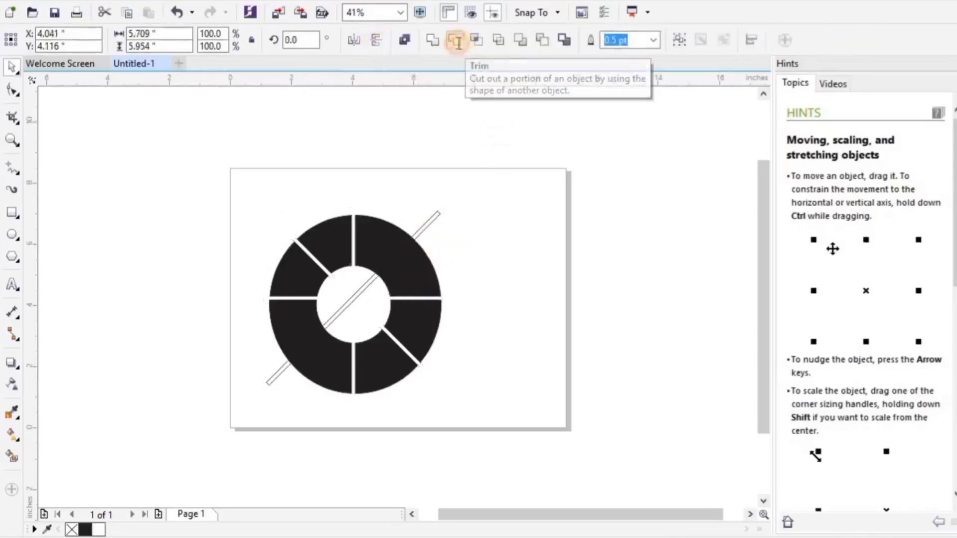
pyautogui.click(522, 222)
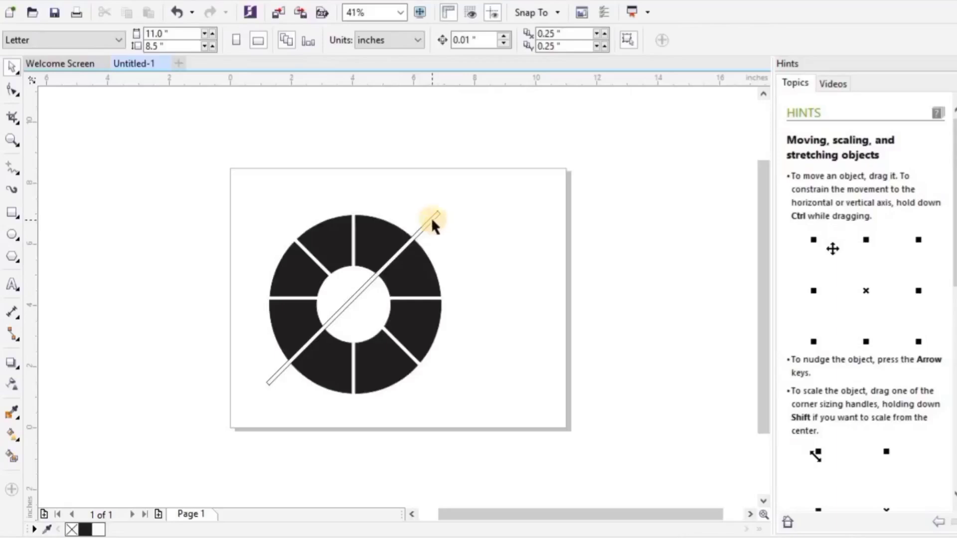
# Move the leftover diagonal bar away from the ring and delete it
pyautogui.click(432, 220)
pyautogui.click(456, 220)
pyautogui.moveTo(435, 218); pyautogui.dragTo(577, 227)
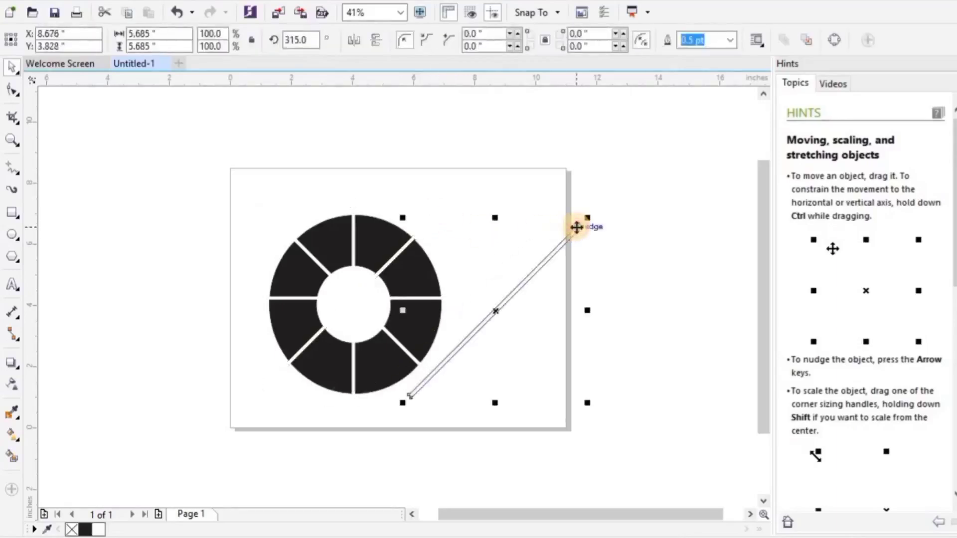
pyautogui.press('Delete')
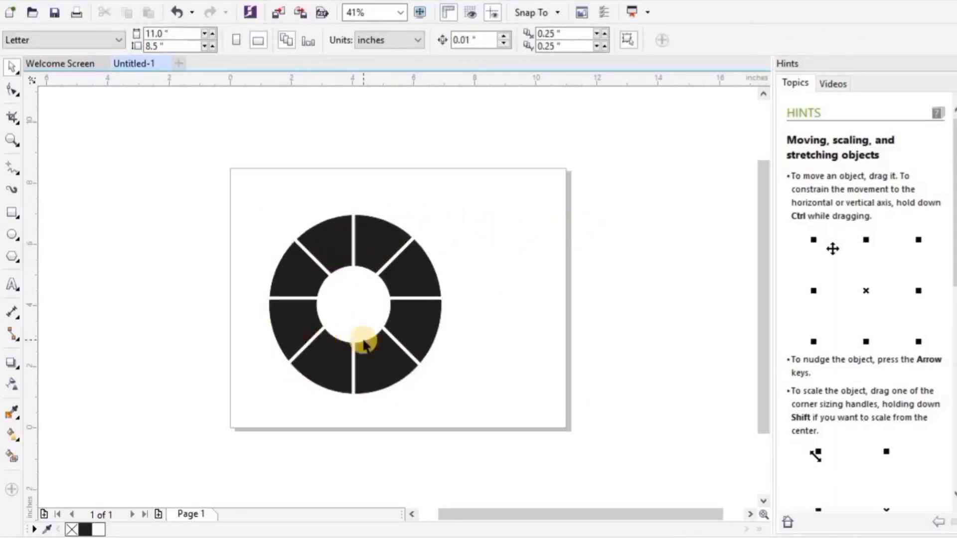
# Switch to File Explorer and bring f2.jpg and beauty1.jpg from the pictures folder into the CorelDRAW document
pyautogui.hotkey('alt', 'Tab')
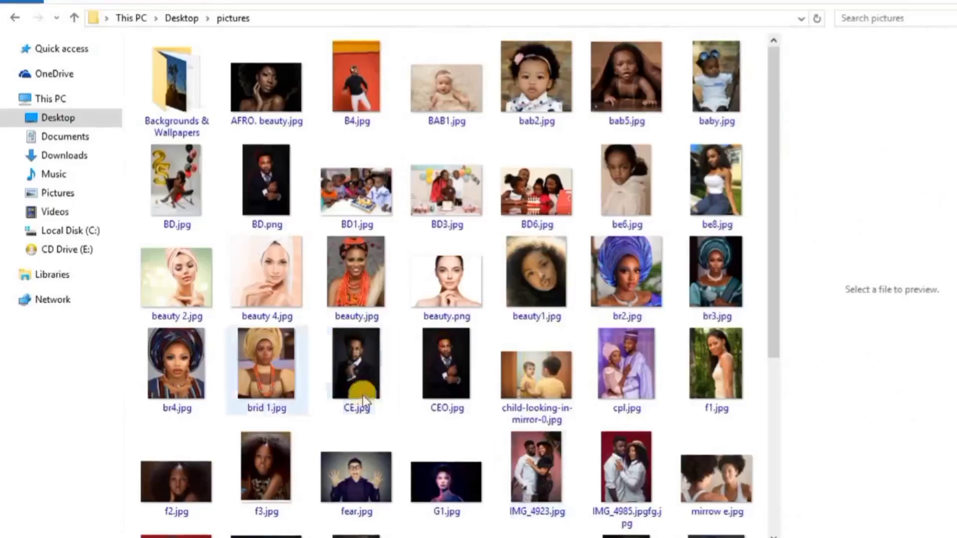
pyautogui.click(184, 468)
pyautogui.keyDown('ctrl'); pyautogui.click(536, 271); pyautogui.keyUp('ctrl')
pyautogui.scroll(-1, 524, 266)
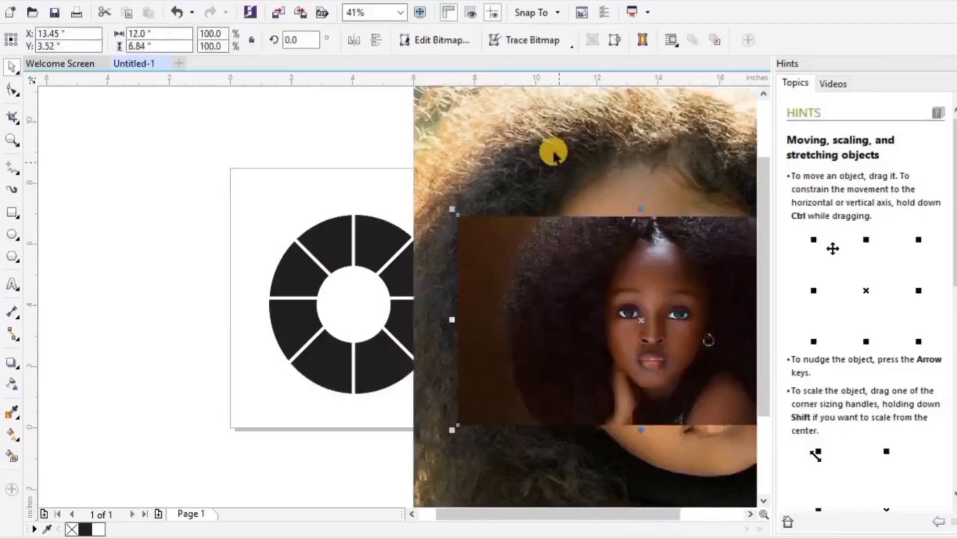
# PowerClip the f2.jpg photo inside the segmented ring
pyautogui.rightClick(667, 314)
pyautogui.click(702, 129)
pyautogui.click(368, 220)
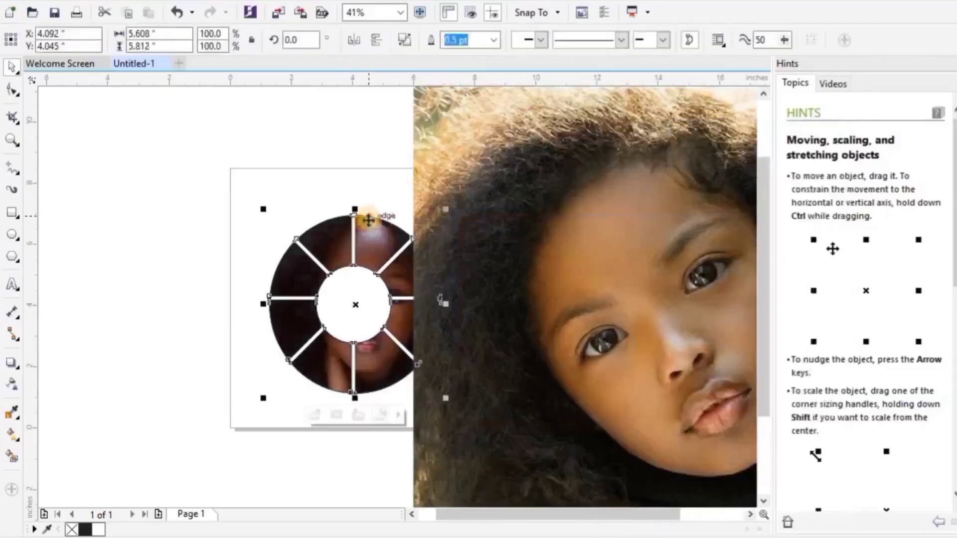
# PowerClip the beauty1.jpg photo inside the same segmented ring
pyautogui.click(525, 249)
pyautogui.rightClick(525, 249)
pyautogui.click(563, 129)
pyautogui.click(277, 276)
# Open the ring's PowerClip contents for editing, then scale down the f2.jpg photo and reposition it over the ring
pyautogui.keyDown('ctrl'); pyautogui.click(294, 298); pyautogui.keyUp('ctrl')
pyautogui.moveTo(297, 301); pyautogui.dragTo(353, 303)
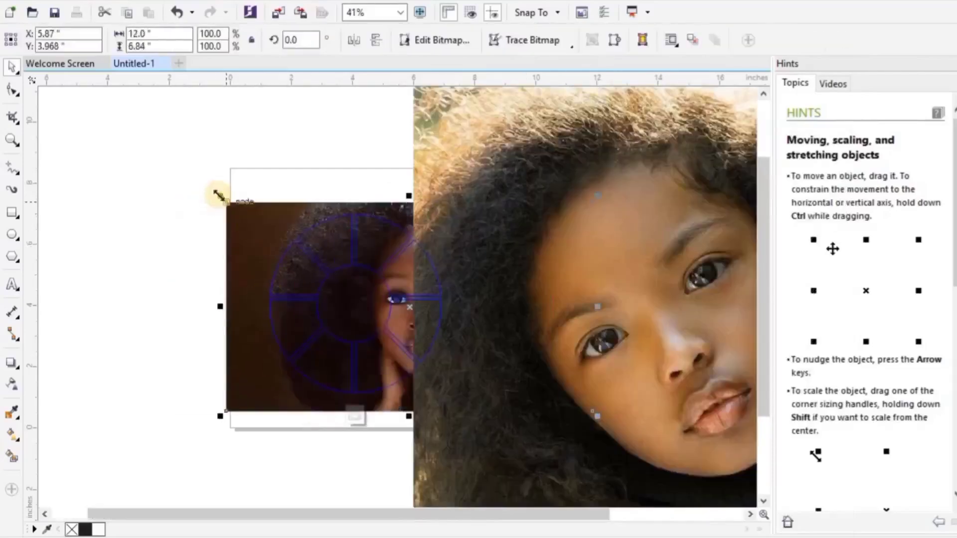
pyautogui.moveTo(220, 195); pyautogui.dragTo(290, 236)
pyautogui.moveTo(487, 260); pyautogui.dragTo(414, 307)
# Scale down the beauty1.jpg photo over the ring's left half and shift the f2.jpg photo to cover its right side
pyautogui.moveTo(334, 92); pyautogui.dragTo(569, 294)
pyautogui.moveTo(708, 425); pyautogui.dragTo(390, 291)
pyautogui.moveTo(406, 402); pyautogui.dragTo(341, 344)
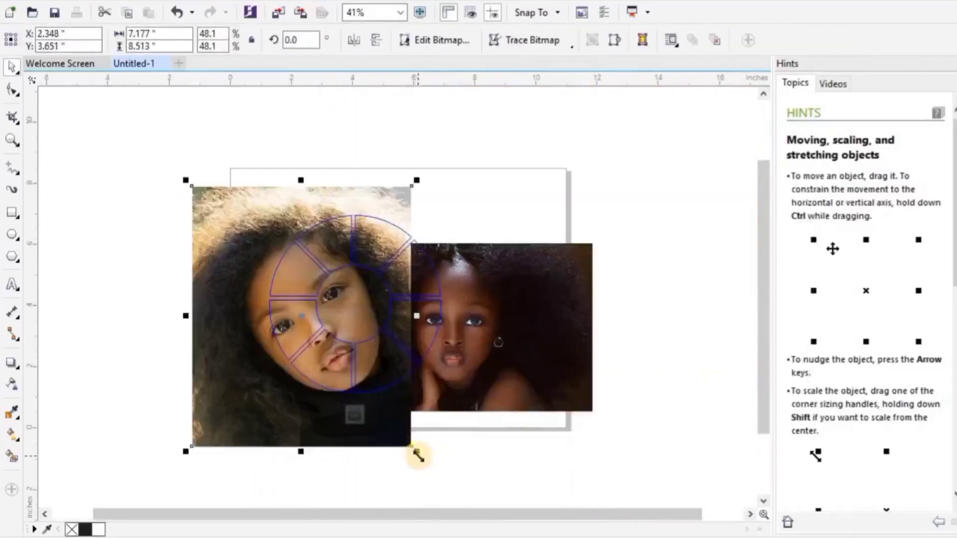
pyautogui.moveTo(417, 454); pyautogui.dragTo(373, 400)
pyautogui.moveTo(211, 291); pyautogui.dragTo(239, 312)
pyautogui.moveTo(472, 353); pyautogui.dragTo(419, 316)
pyautogui.click(201, 353)
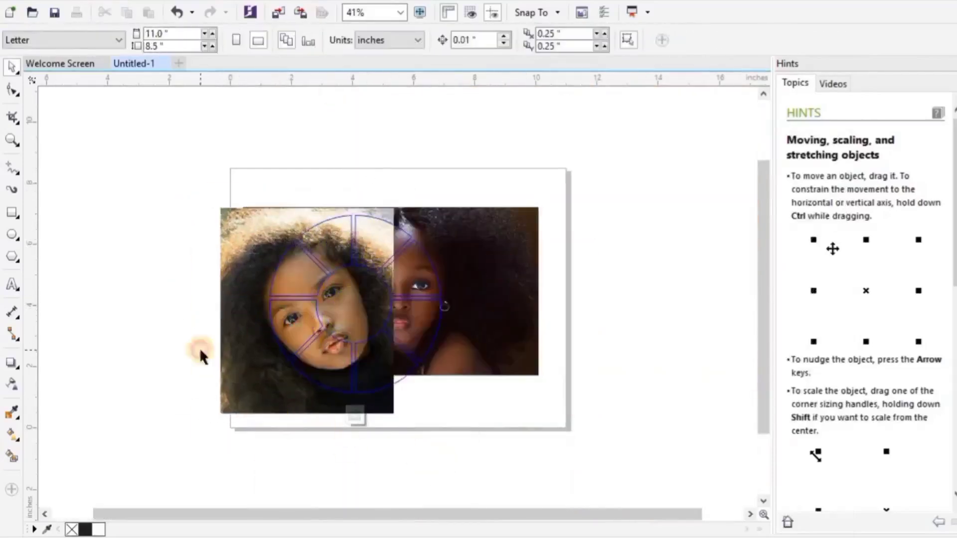
# Scale the beauty1.jpg photo down slightly over the ring, shift the f2.jpg photo right and down, and finish editing the PowerClip contents
pyautogui.click(239, 344)
pyautogui.moveTo(399, 201); pyautogui.dragTo(391, 211)
pyautogui.moveTo(349, 279); pyautogui.dragTo(355, 268)
pyautogui.click(458, 279)
pyautogui.moveTo(458, 279); pyautogui.dragTo(475, 289)
pyautogui.click(357, 416)
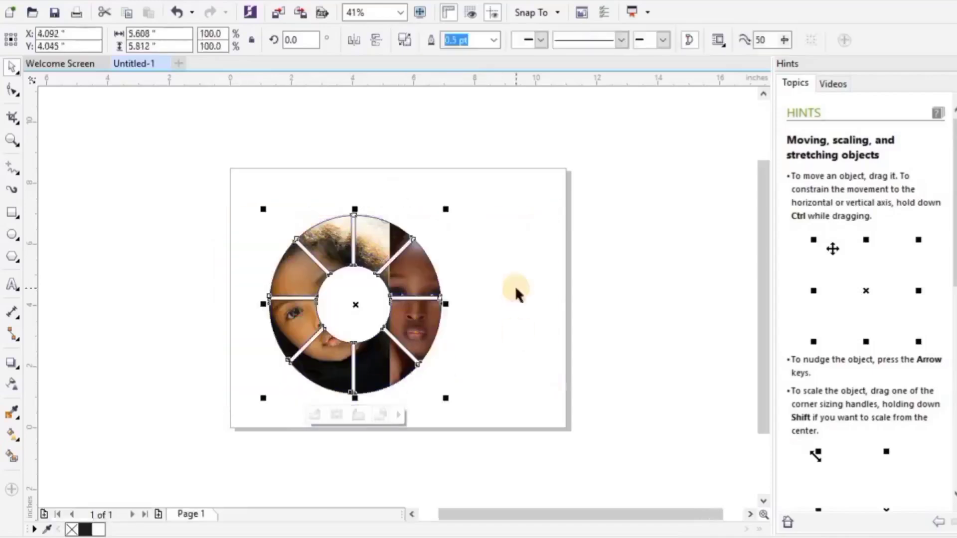
# Reopen the ring's PowerClip contents, move the beauty1.jpg photo left until its edge nears the ring's centre, and finish editing
pyautogui.click(316, 416)
pyautogui.moveTo(254, 343); pyautogui.dragTo(214, 346)
pyautogui.click(357, 417)
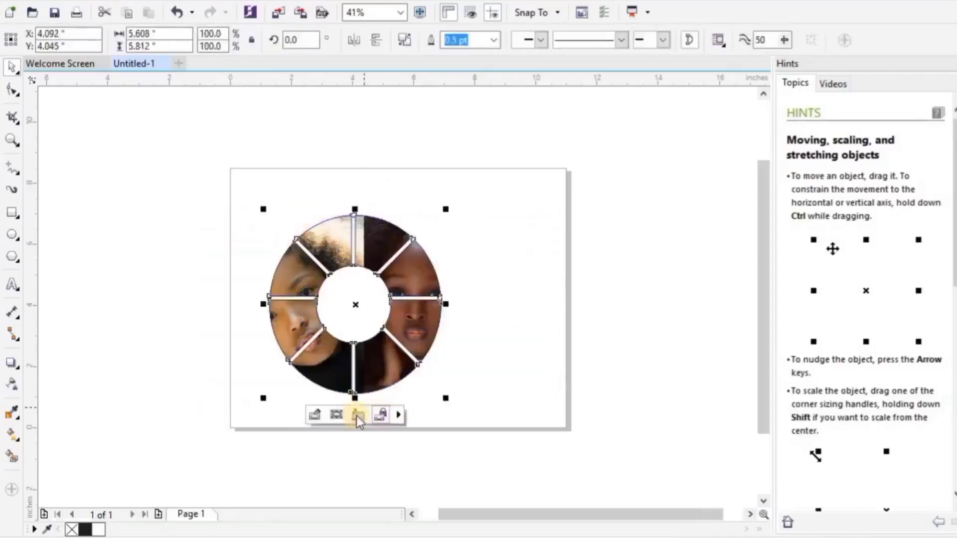
# Edit the PowerClip again to shift the f2.jpg photo left and enlarge it to about 91.1%, then finish editing
pyautogui.click(445, 314)
pyautogui.doubleClick(423, 315)
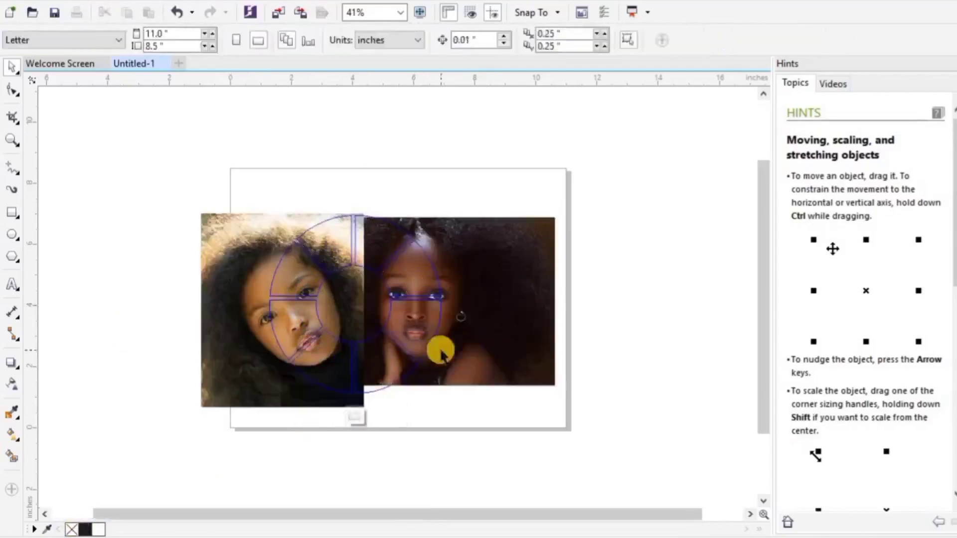
pyautogui.moveTo(462, 342); pyautogui.dragTo(447, 344)
pyautogui.moveTo(538, 389); pyautogui.dragTo(572, 409)
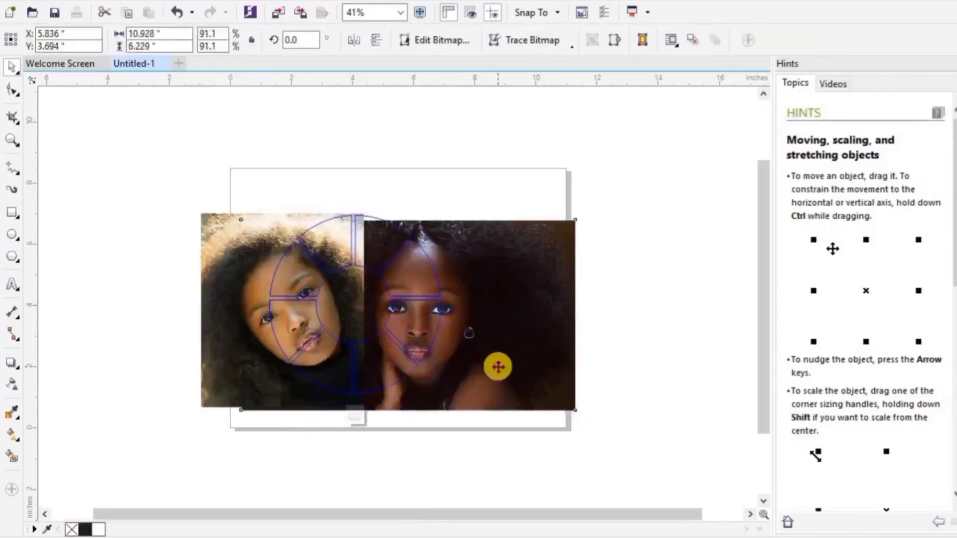
pyautogui.click(353, 417)
# Move the finished photo ring off the page's right side and draw a black-filled ellipse about 5.63 by 5.92 inches in its place
pyautogui.moveTo(409, 295); pyautogui.dragTo(745, 288)
pyautogui.click(235, 305)
pyautogui.press('F7')
pyautogui.moveTo(254, 215)
pyautogui.mouseDown()
pyautogui.moveTo(418, 370)
pyautogui.moveTo(428, 395)
pyautogui.moveTo(439, 393)
pyautogui.mouseUp()
pyautogui.press('space')
pyautogui.click(85, 530)
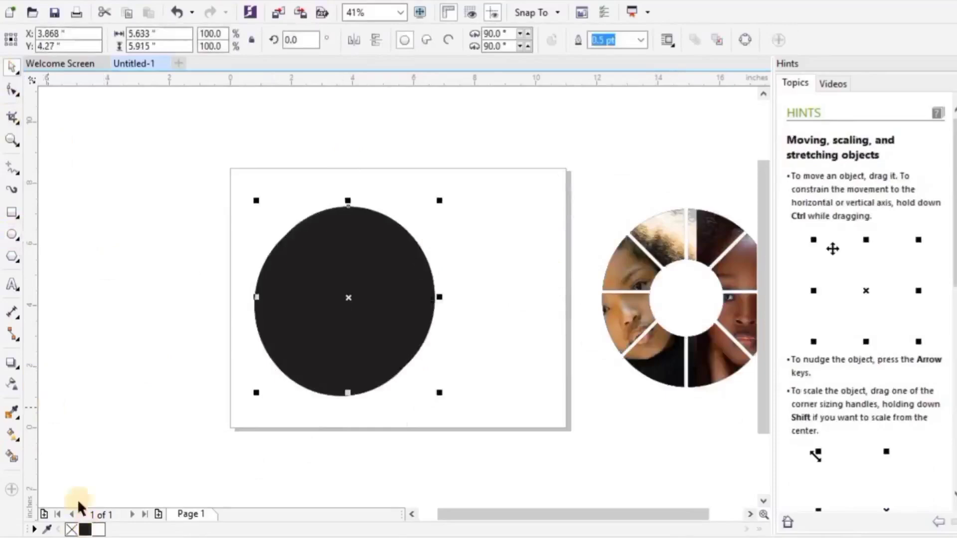
# Add a page-sized black rectangle as the background and fill the overlapping circles with white
pyautogui.doubleClick(11, 212)
pyautogui.moveTo(197, 162); pyautogui.dragTo(455, 407)
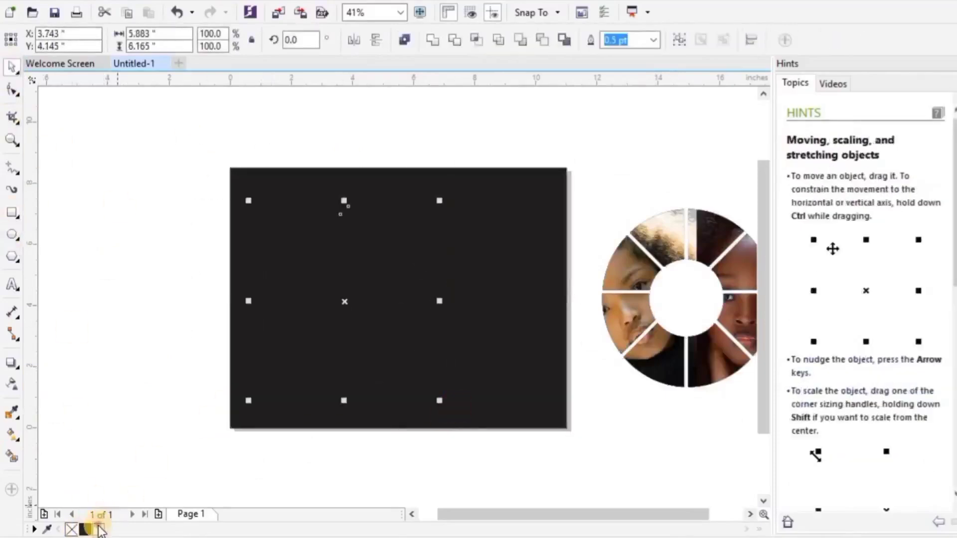
pyautogui.click(98, 529)
# Shrink one of the white circles to about 2.14 by 2.24 inches and centre it inside the larger one
pyautogui.click(404, 239)
pyautogui.moveTo(443, 200); pyautogui.dragTo(401, 251)
pyautogui.moveTo(258, 393); pyautogui.dragTo(295, 348)
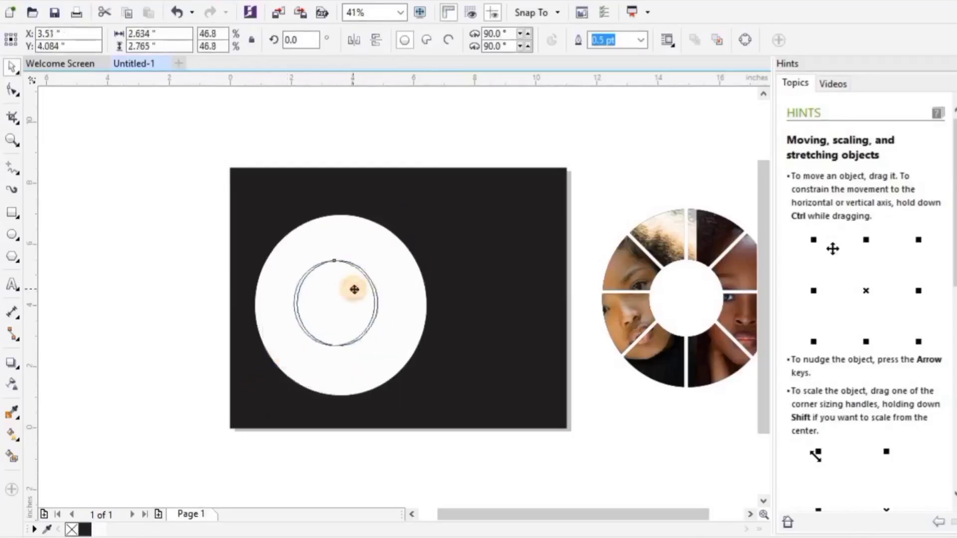
pyautogui.moveTo(384, 255); pyautogui.dragTo(369, 270)
# Trim the small circle out of the large one to form a ring, moving the small circle aside and deleting it
pyautogui.moveTo(337, 321); pyautogui.dragTo(512, 281)
pyautogui.keyDown('shift'); pyautogui.click(363, 249); pyautogui.keyUp('shift')
pyautogui.click(454, 41)
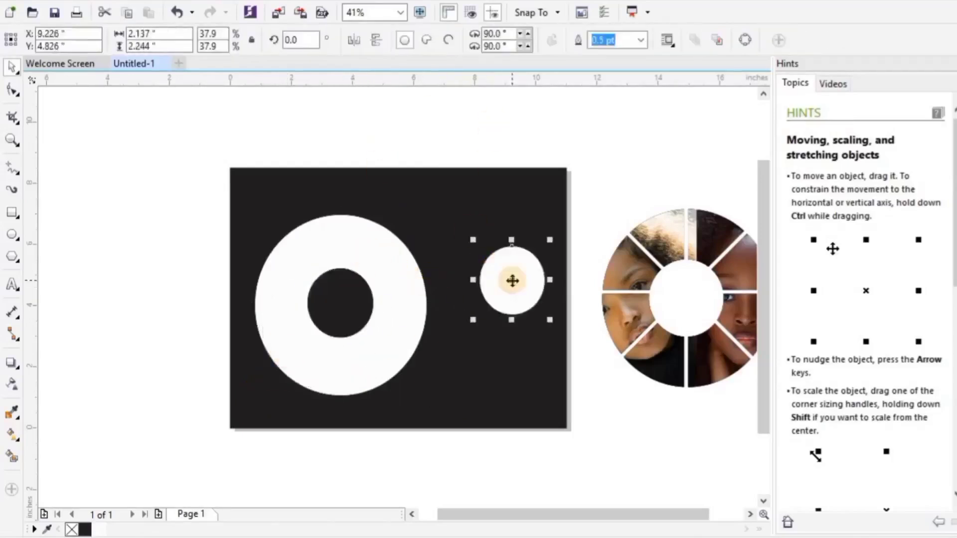
pyautogui.press('Delete')
# Draw a narrow vertical rectangle about 0.15 by 5.33 inches over the ring's top and nudge it right to the ring's centre line
pyautogui.click(12, 212)
pyautogui.moveTo(334, 155); pyautogui.dragTo(336, 318)
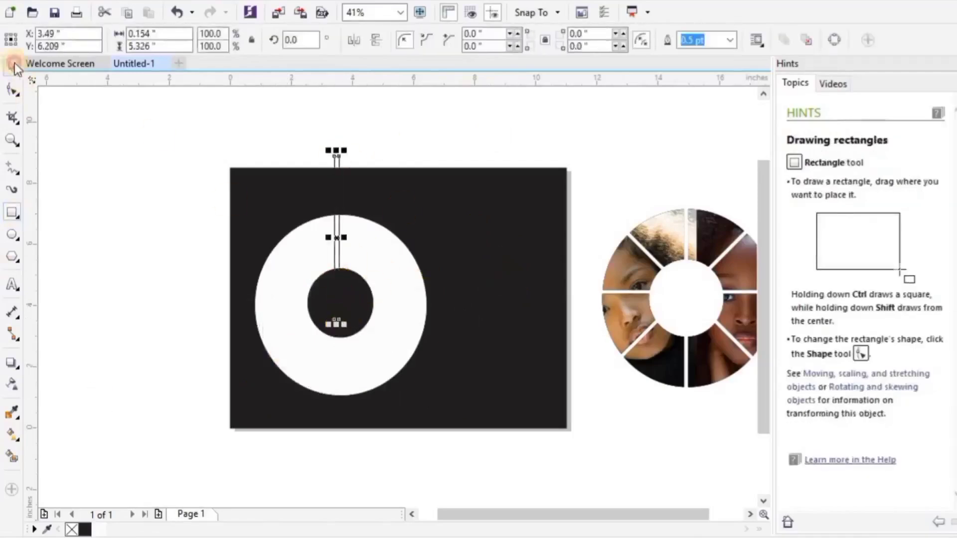
pyautogui.click(12, 66)
pyautogui.click(337, 232)
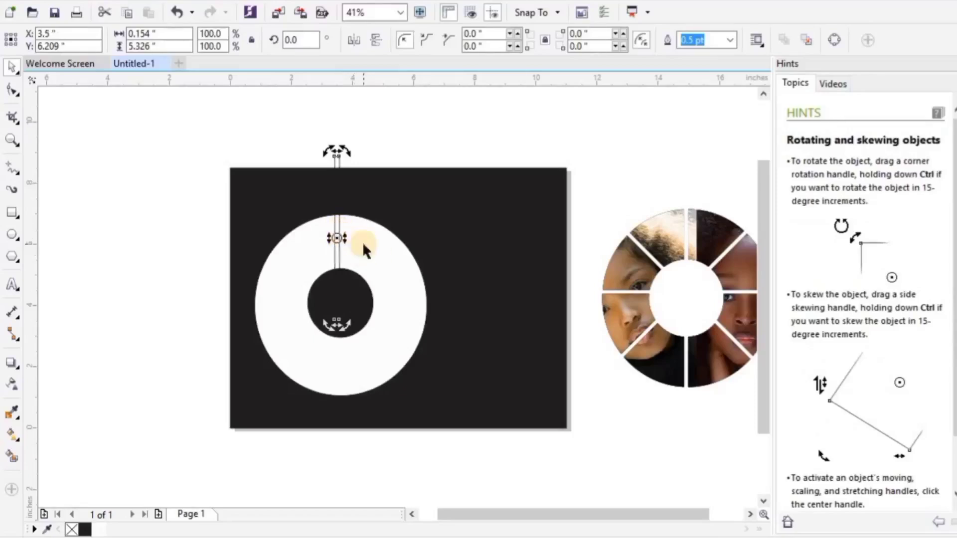
pyautogui.press('Right')
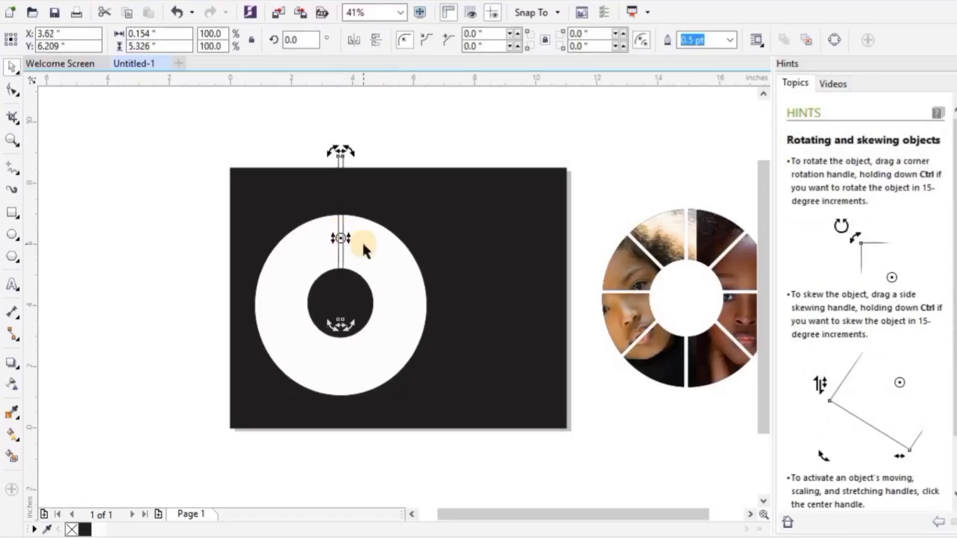
pyautogui.keyDown('shift'); pyautogui.click(363, 243); pyautogui.keyUp('shift')
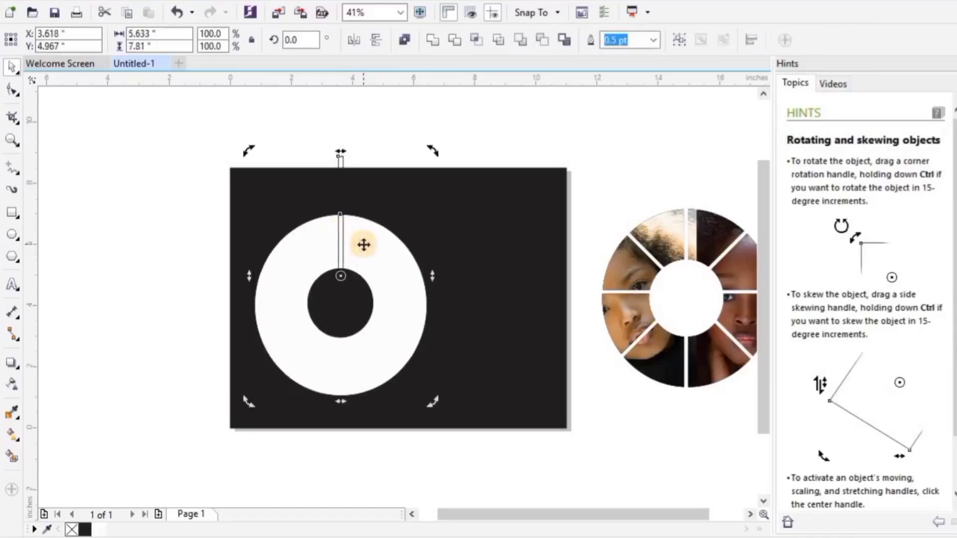
pyautogui.click(285, 122)
# Rotate the narrow rectangle to about 47.5 degrees and position it diagonally across the ring's upper-left part, along the inner hole's edge
pyautogui.click(342, 257)
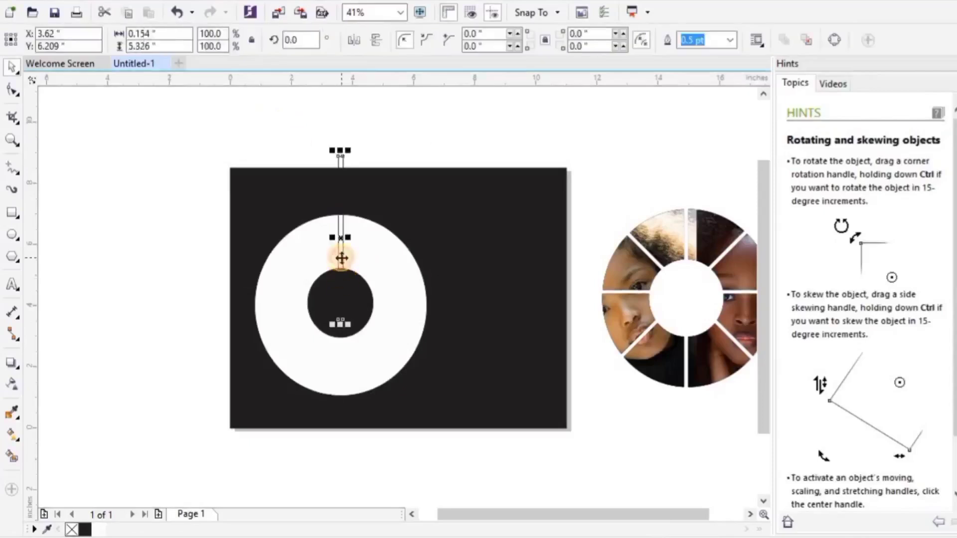
pyautogui.click(341, 258)
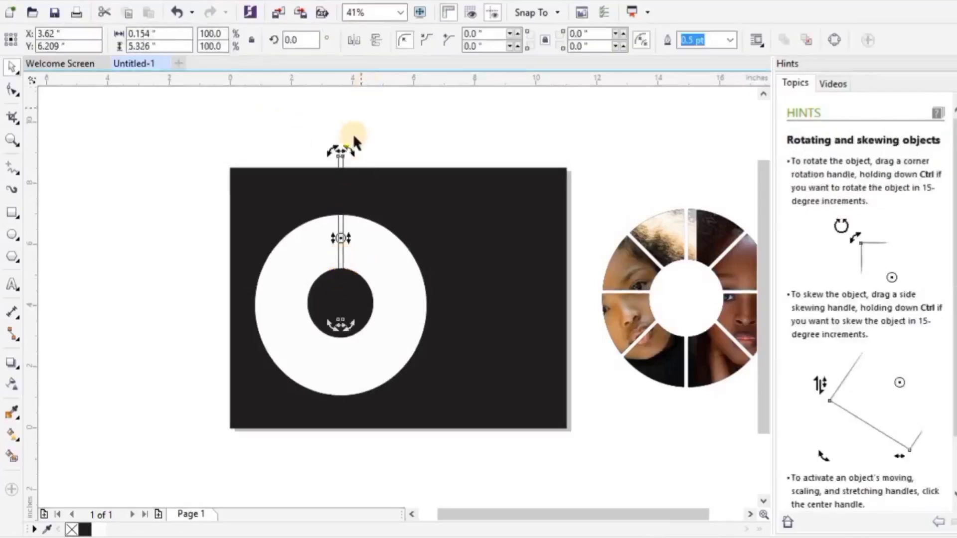
pyautogui.moveTo(347, 148); pyautogui.dragTo(299, 171)
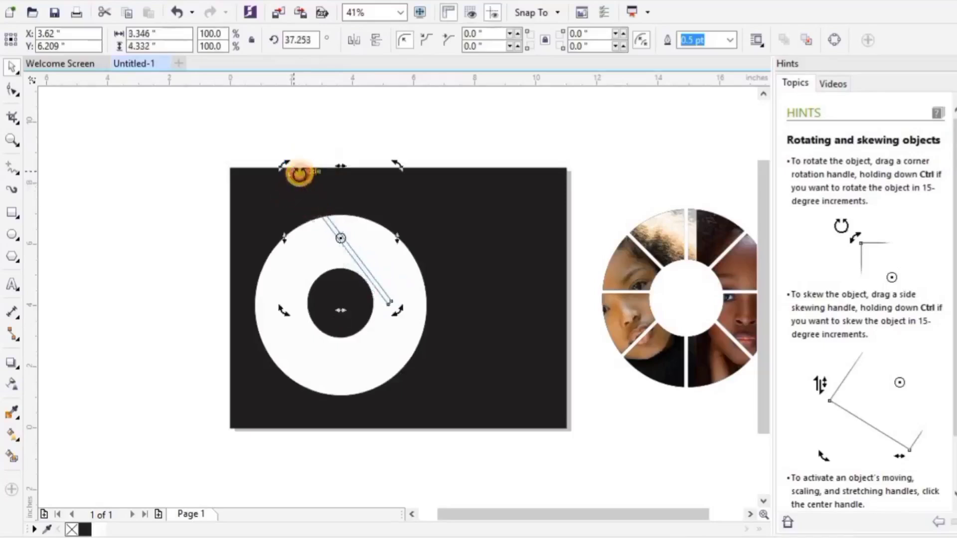
pyautogui.click(357, 253)
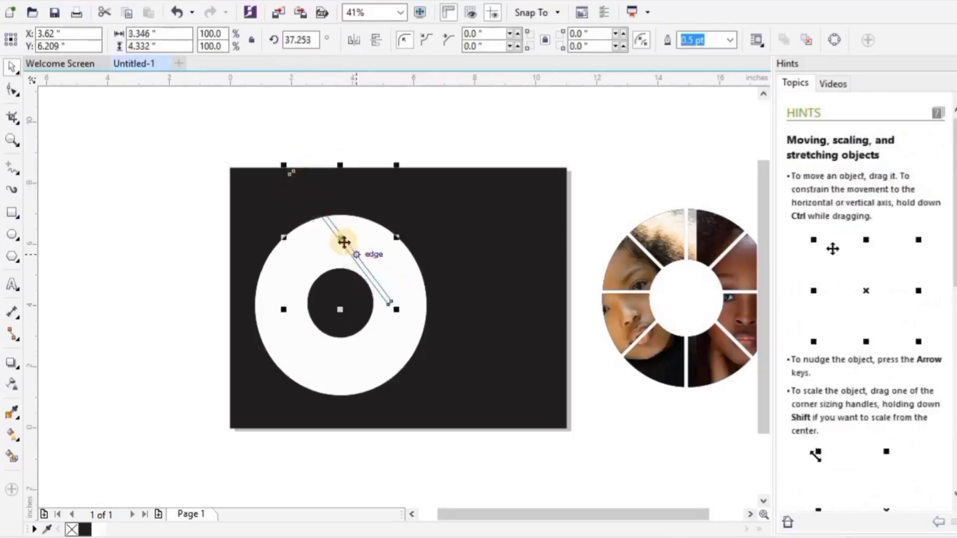
pyautogui.moveTo(339, 238); pyautogui.dragTo(320, 242)
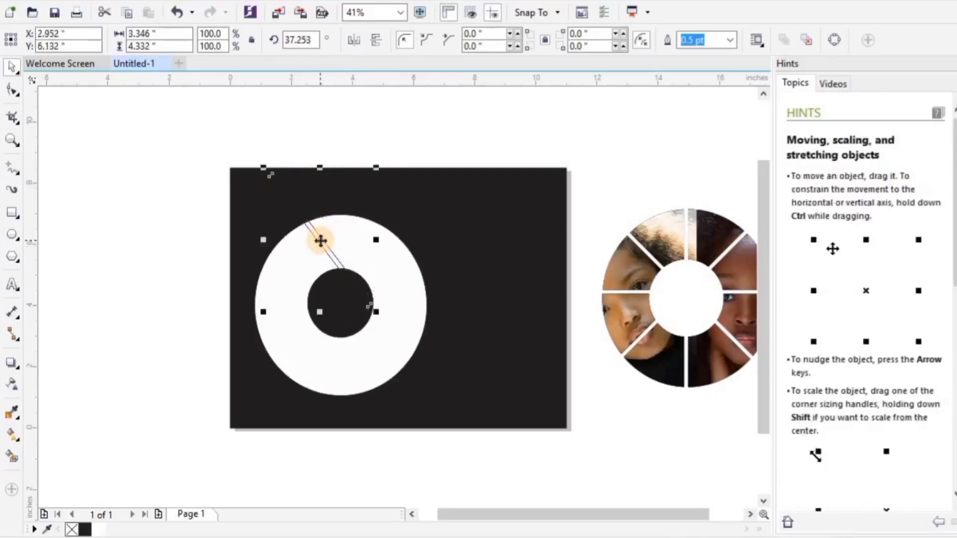
pyautogui.click(320, 240)
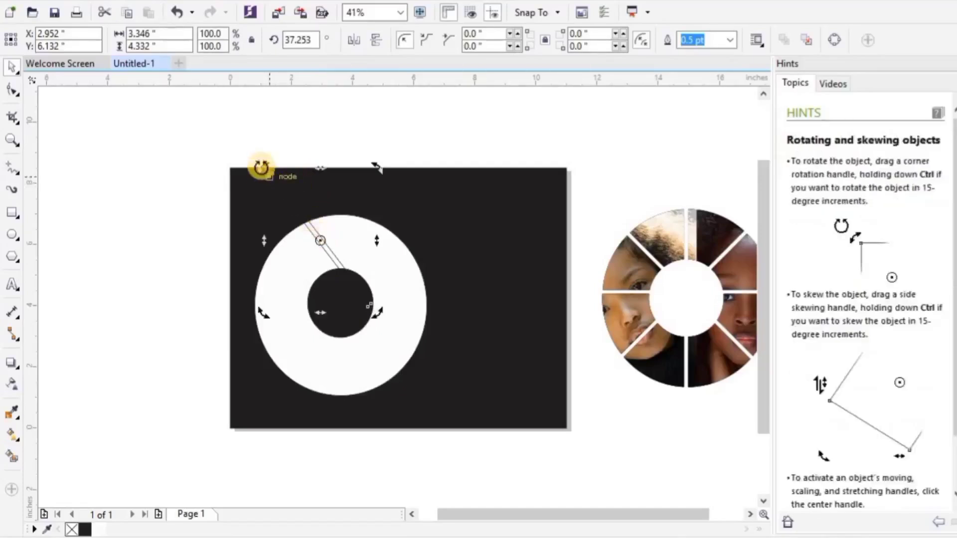
pyautogui.moveTo(261, 167); pyautogui.dragTo(261, 190)
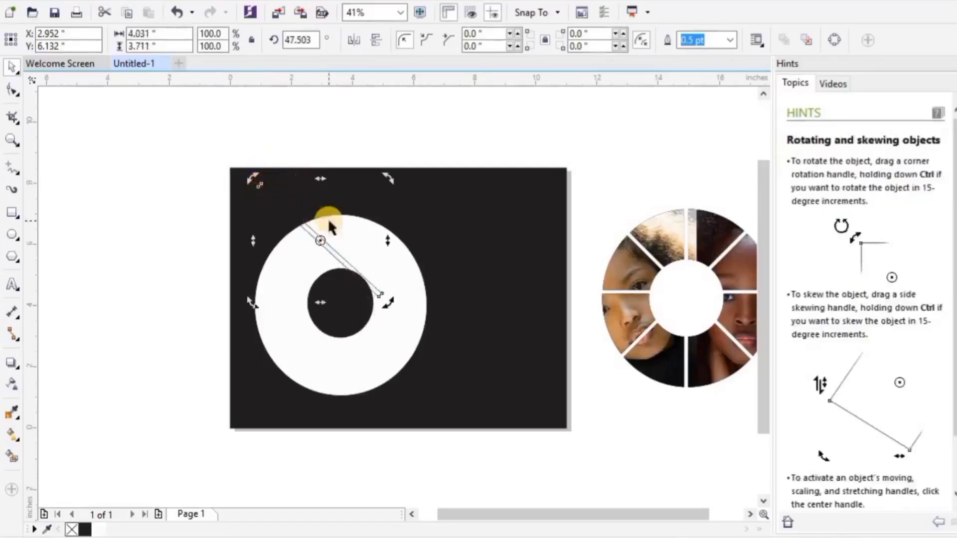
pyautogui.click(331, 254)
pyautogui.moveTo(331, 252); pyautogui.dragTo(320, 256)
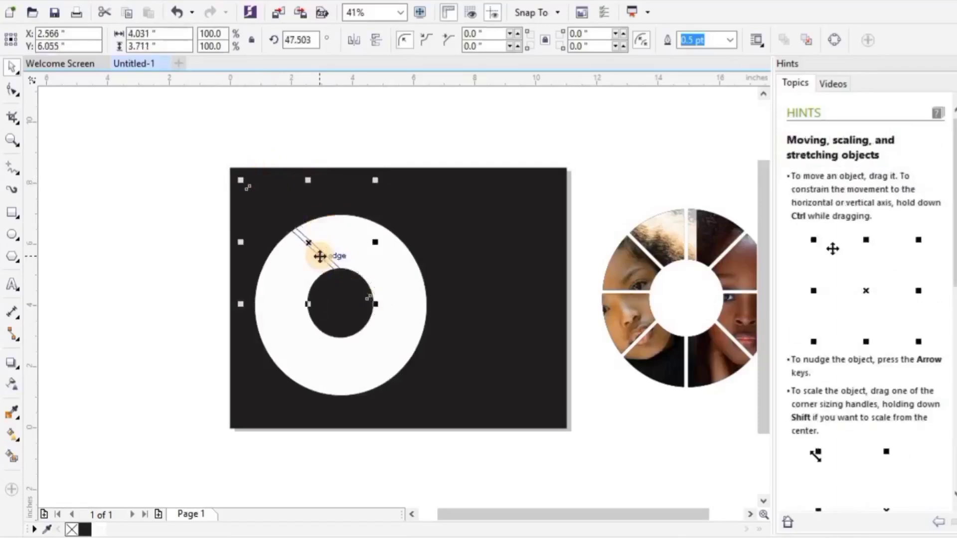
# Trim the white ring with the tilted rectangle to cut the first diagonal slit
pyautogui.keyDown('shift'); pyautogui.click(391, 285); pyautogui.keyUp('shift')
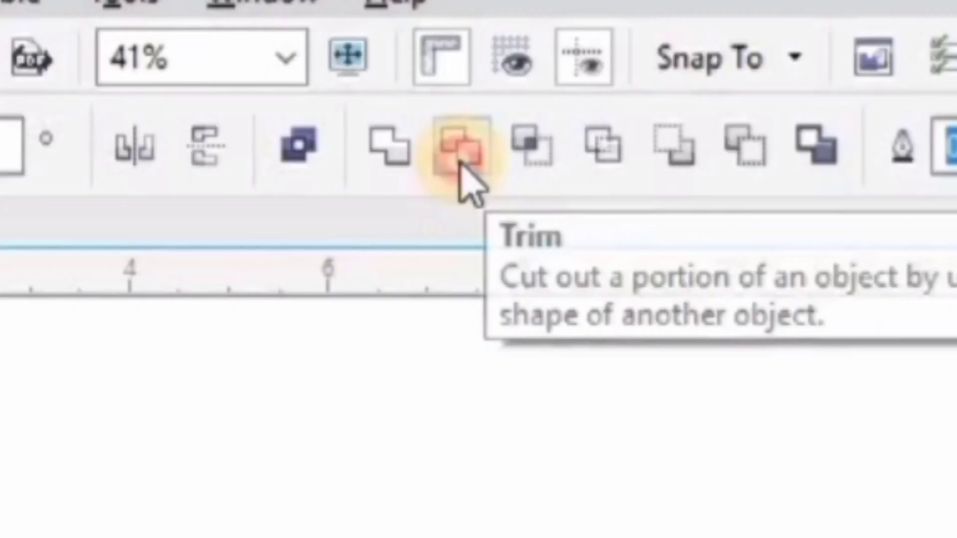
pyautogui.click(460, 162)
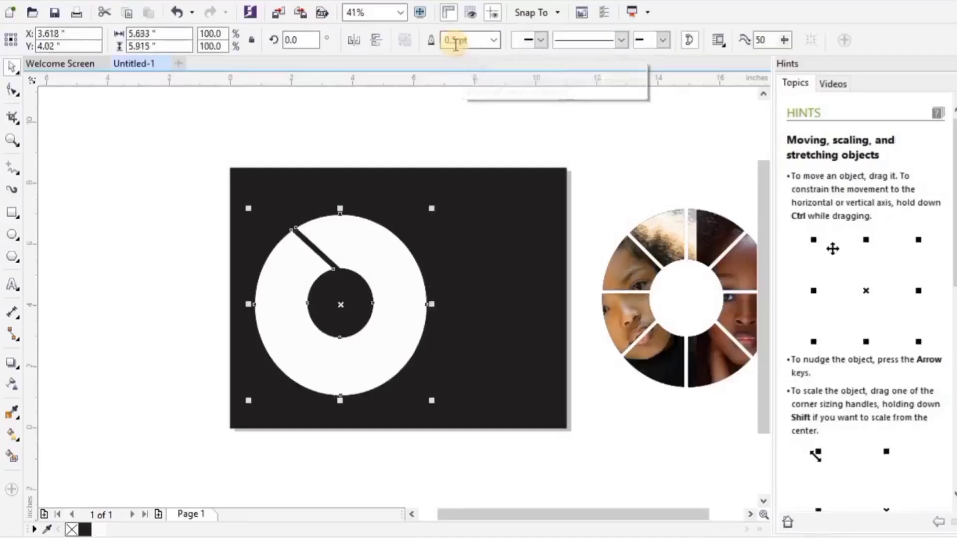
pyautogui.click(359, 141)
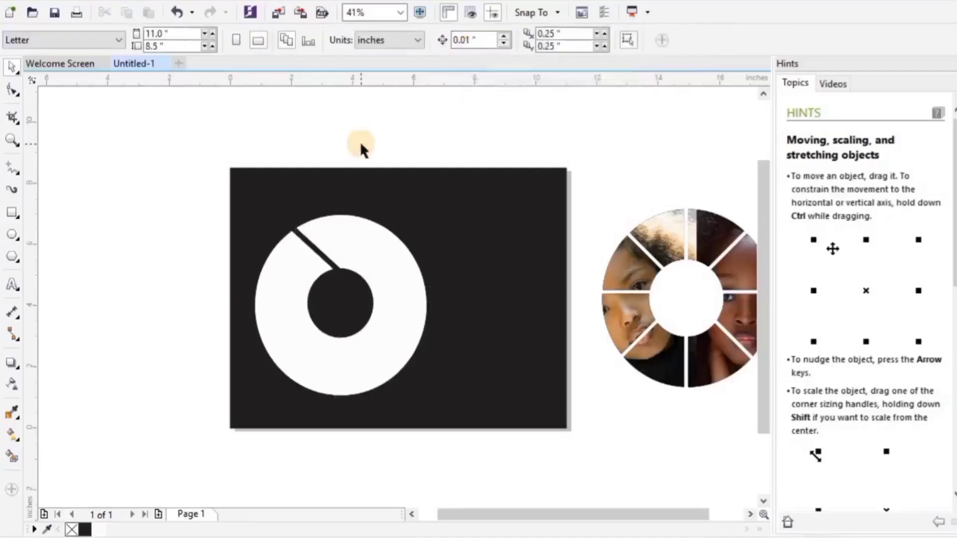
# Move the tilted rectangle's centre of rotation to the centre of the ring
pyautogui.click(322, 258)
pyautogui.click(322, 257)
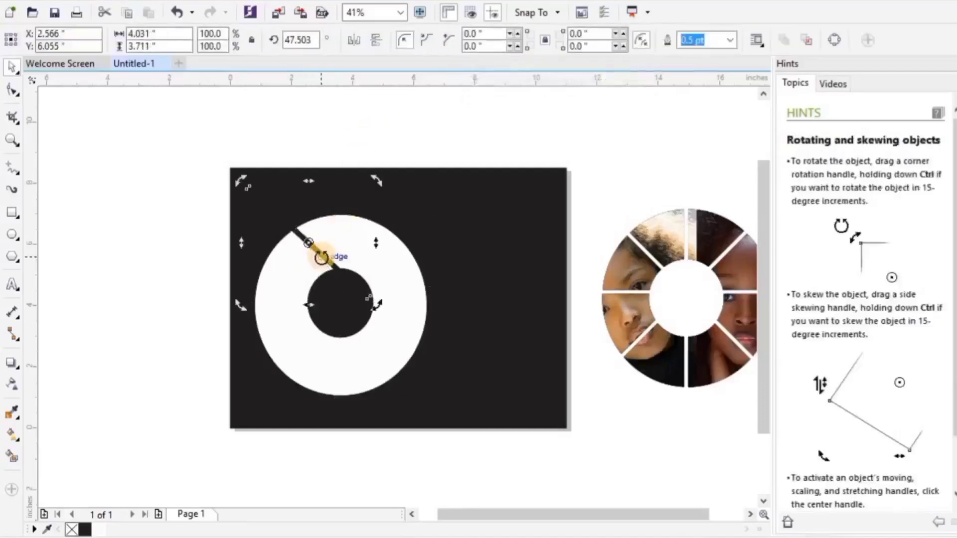
pyautogui.moveTo(318, 232); pyautogui.dragTo(300, 238)
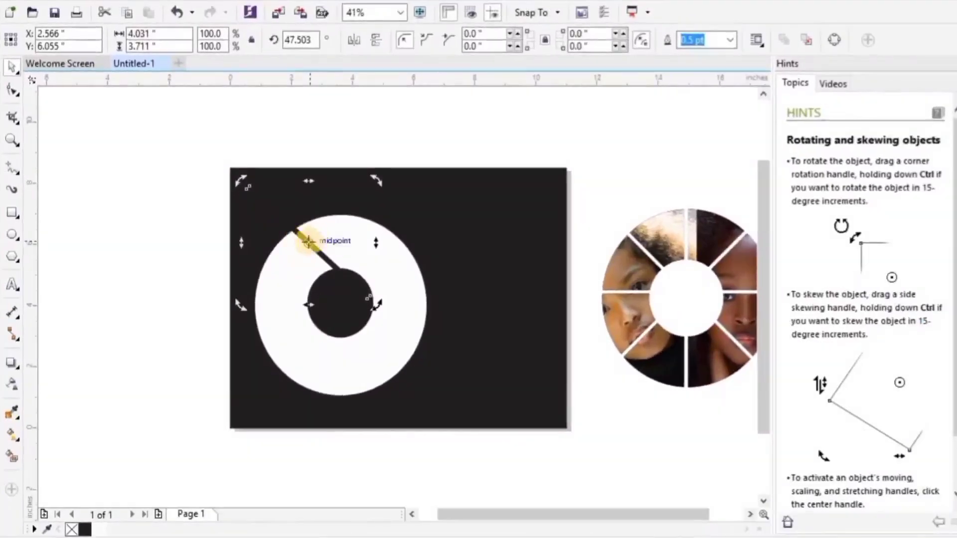
pyautogui.moveTo(308, 241); pyautogui.dragTo(341, 299)
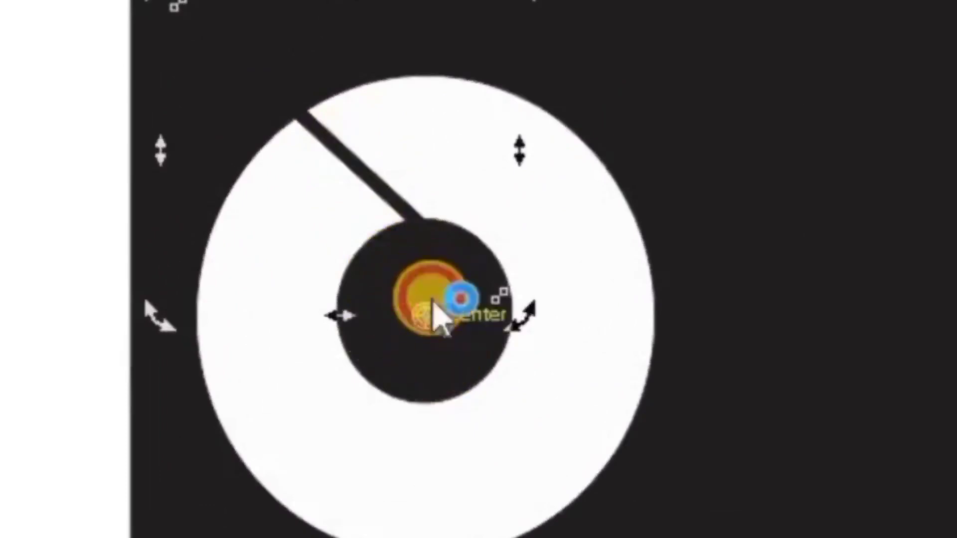
pyautogui.click(437, 312)
# Rotate the rectangle around the ring's centre to about 109.9 degrees and trim a second slit on the ring's left side
pyautogui.click(374, 188)
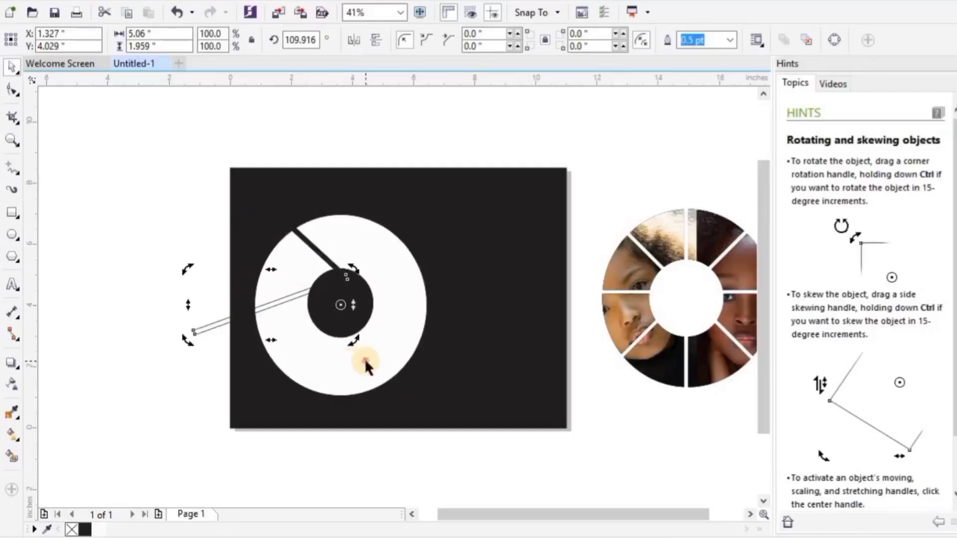
pyautogui.keyDown('shift'); pyautogui.click(360, 339); pyautogui.keyUp('shift')
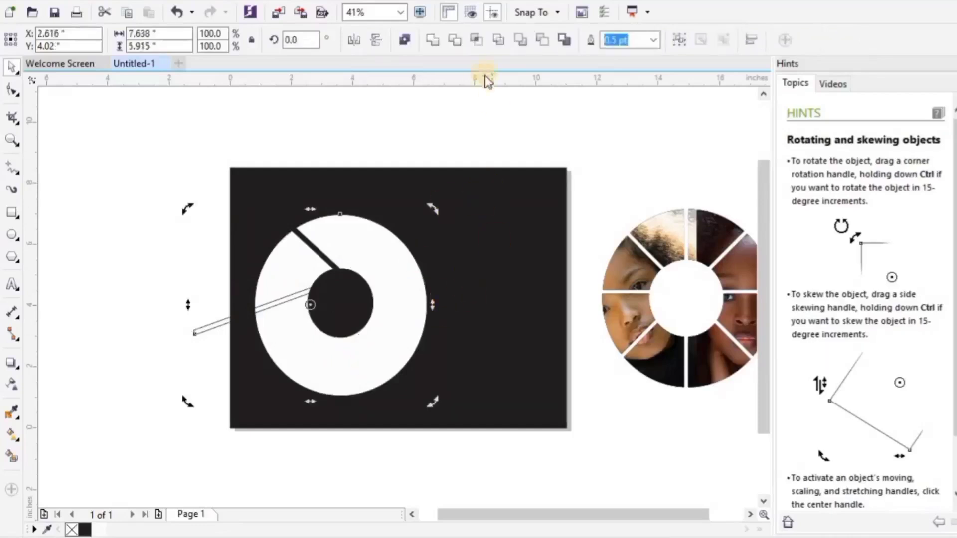
pyautogui.click(456, 42)
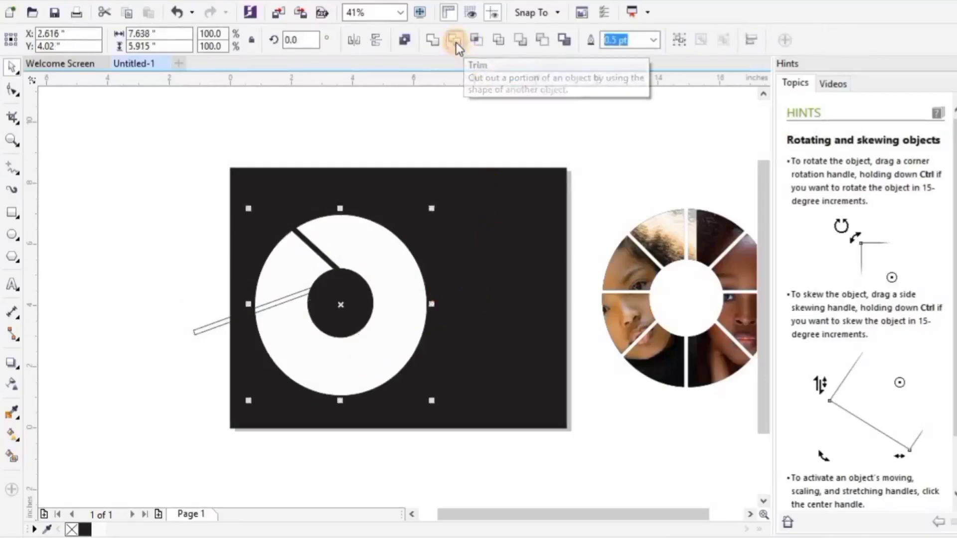
# Rotate the rectangle to about 174.5 degrees and trim a third slit in the ring's lower-left part
pyautogui.click(212, 329)
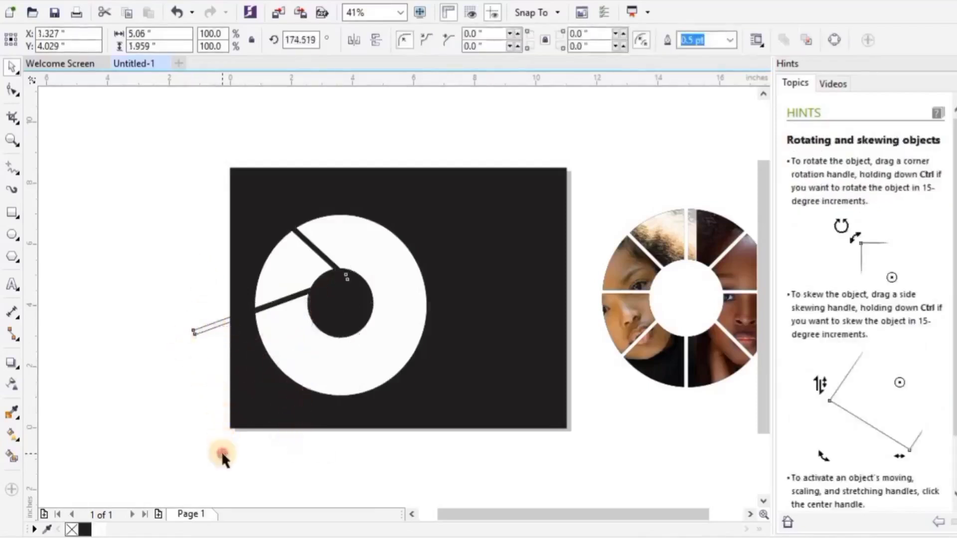
pyautogui.click(361, 356)
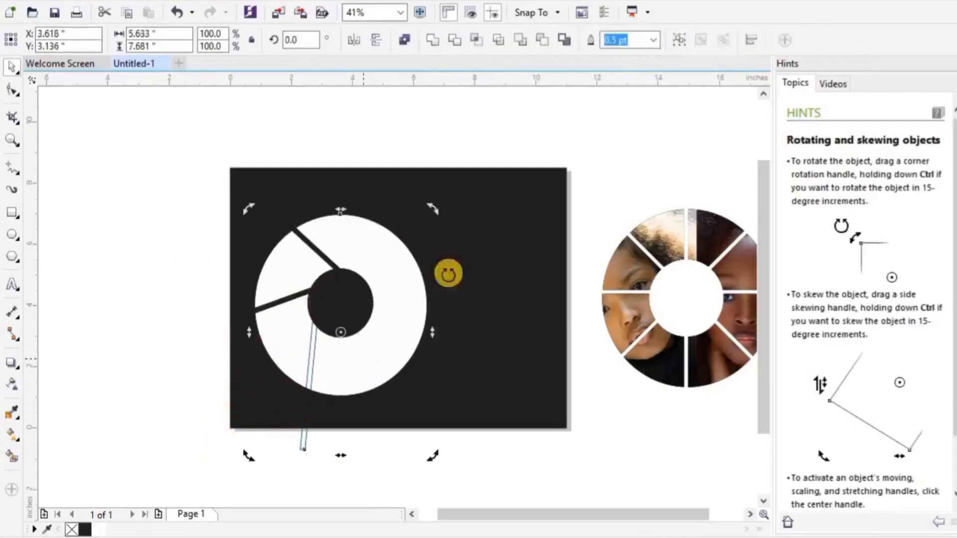
pyautogui.click(456, 40)
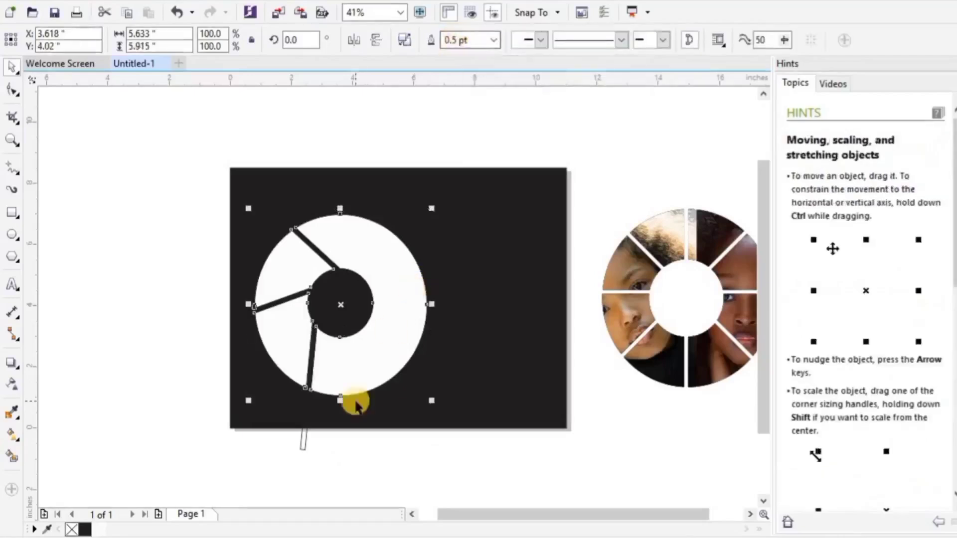
# Rotate the rectangle to the ring's lower right and trim a fourth slit there
pyautogui.click(303, 442)
pyautogui.click(299, 447)
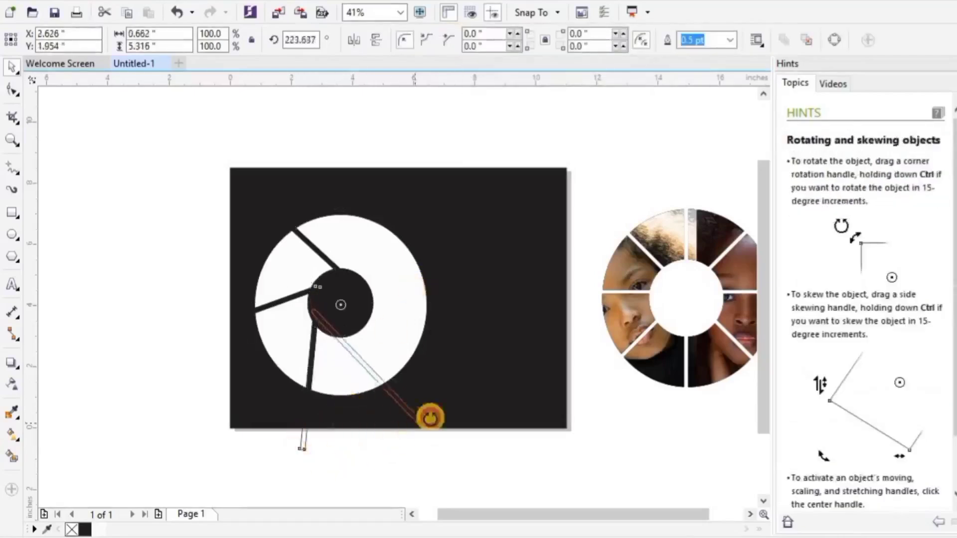
pyautogui.keyDown('shift'); pyautogui.click(326, 381); pyautogui.keyUp('shift')
pyautogui.click(453, 40)
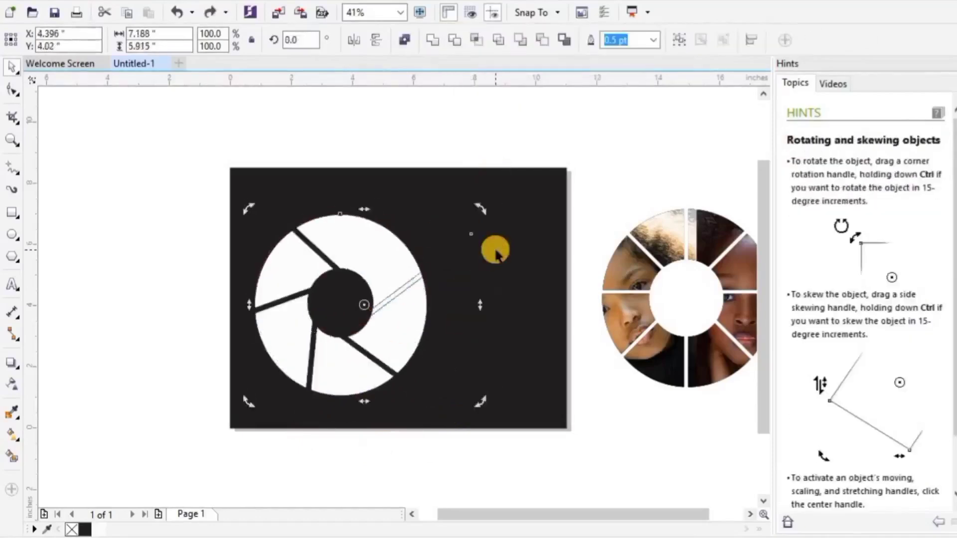
# Reposition the rectangle on the ring's right side and trim a fifth slit there
pyautogui.hotkey('ctrl', 'z')
pyautogui.keyDown('shift'); pyautogui.click(389, 273); pyautogui.keyUp('shift')
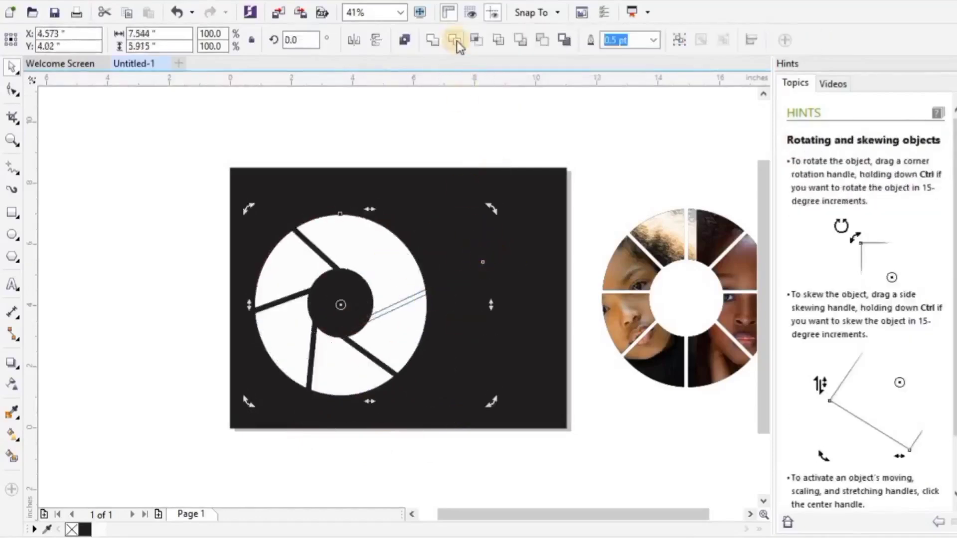
pyautogui.click(453, 40)
# Rotate the rectangle to the ring's top, trim a sixth slit at about 358.2 degrees, and delete the rectangle
pyautogui.click(437, 289)
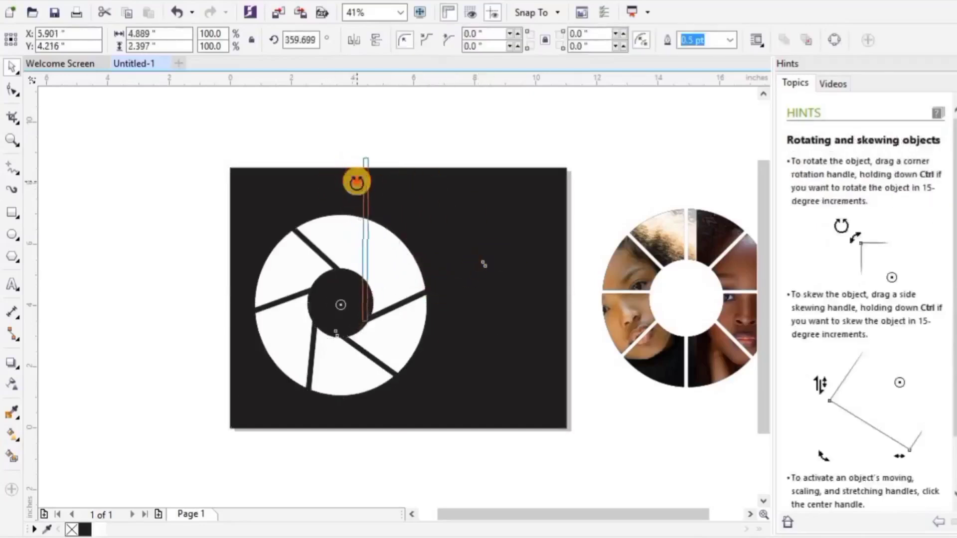
pyautogui.keyDown('shift'); pyautogui.click(286, 270); pyautogui.keyUp('shift')
pyautogui.click(456, 40)
pyautogui.click(413, 115)
pyautogui.moveTo(369, 162); pyautogui.dragTo(584, 134)
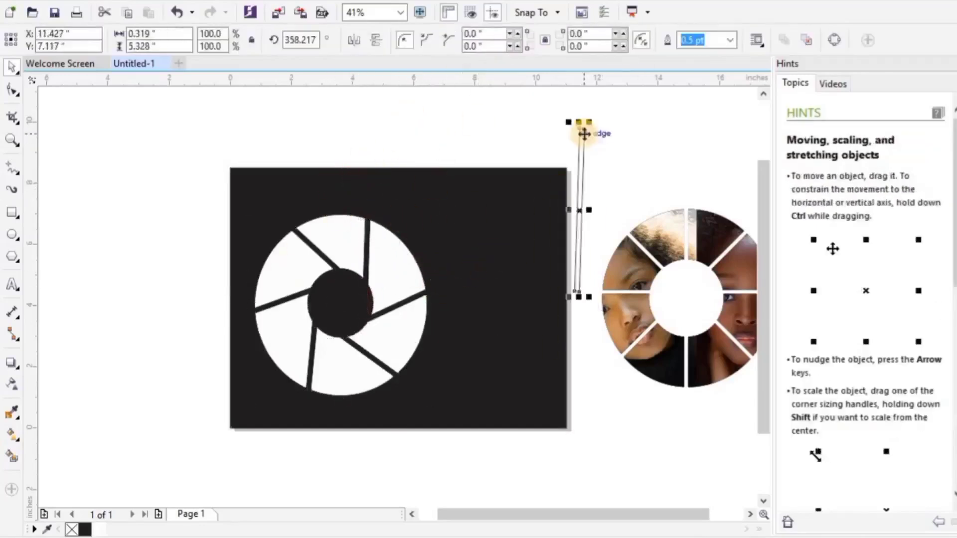
pyautogui.press('Delete')
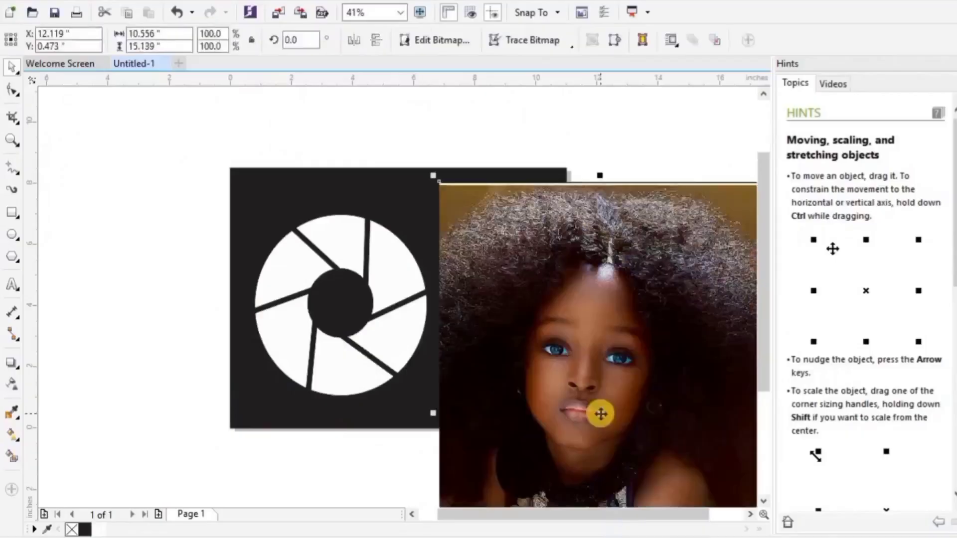
# PowerClip the portrait photo inside the slit ring on the black page
pyautogui.rightClick(543, 309)
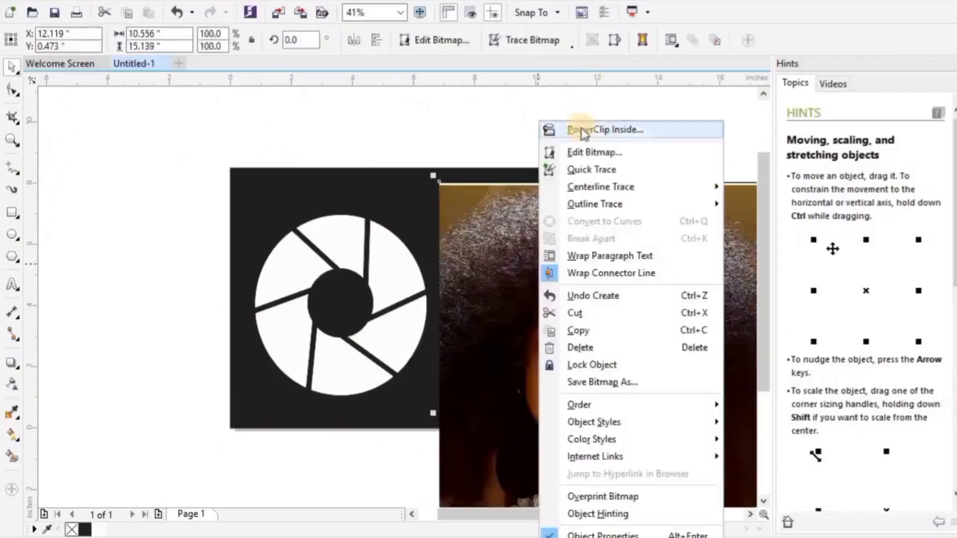
pyautogui.click(552, 129)
pyautogui.click(376, 270)
pyautogui.click(191, 250)
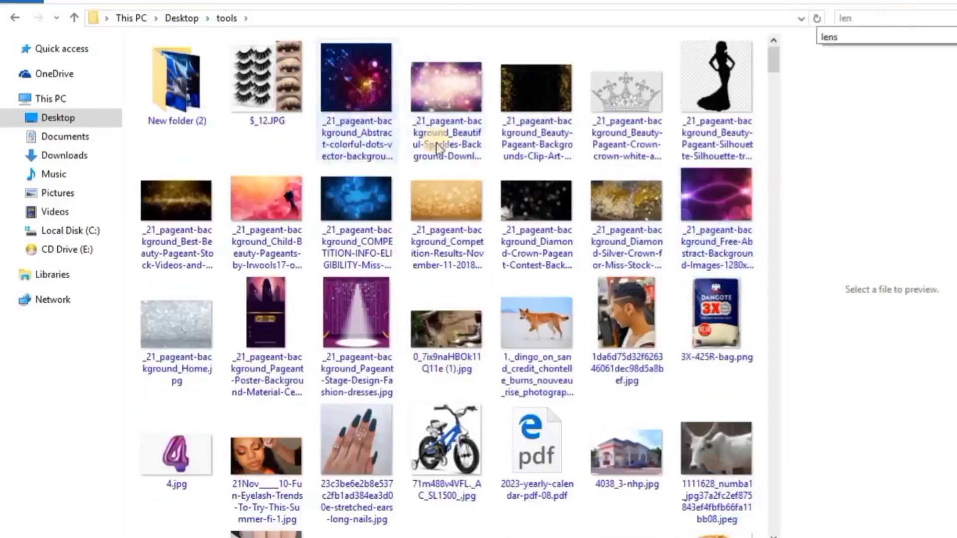
# Search the tools folder for "lens" and place the camera lens image over the centre of the photo ring
pyautogui.write('s')
pyautogui.click(299, 90)
pyautogui.moveTo(181, 85); pyautogui.dragTo(502, 415)
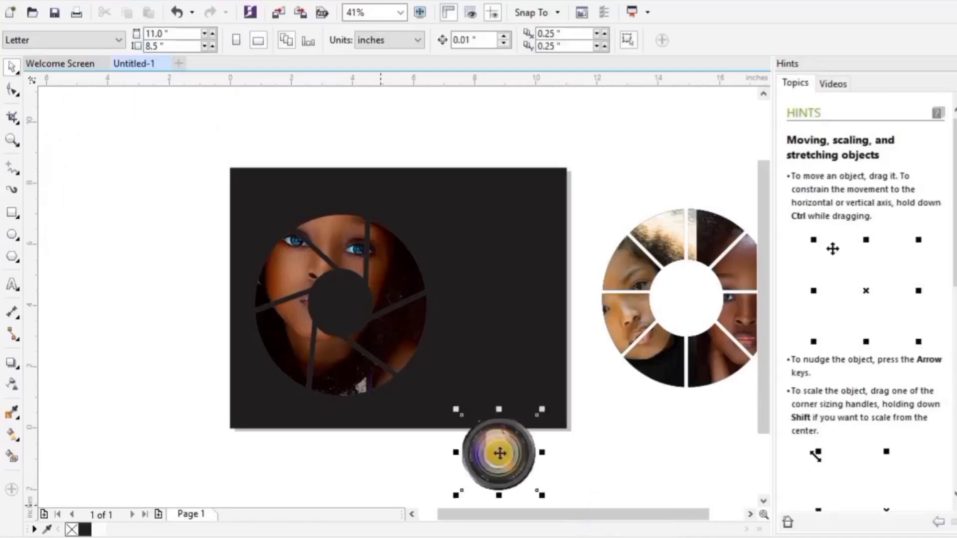
pyautogui.moveTo(499, 453); pyautogui.dragTo(339, 304)
# Add the text "STUDIO 5" beside the photo ring and set its font to Jagerlay-BlackItalic
pyautogui.click(12, 285)
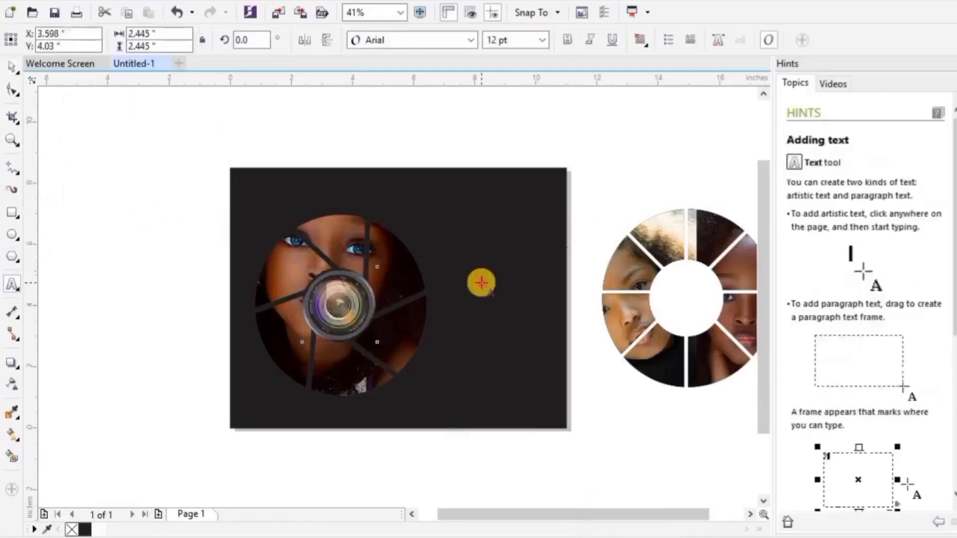
pyautogui.click(481, 283)
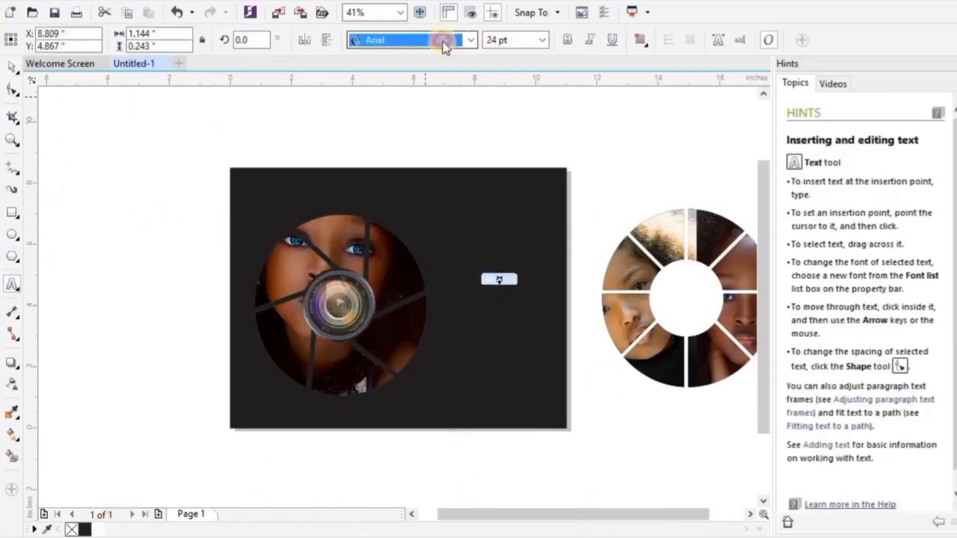
pyautogui.write('Jagerlay-Black')
pyautogui.click(433, 103)
# Change the "STUDIO 5" text to uppercase and enlarge it beside the ring
pyautogui.rightClick(514, 281)
pyautogui.moveTo(598, 147)
pyautogui.click(710, 180)
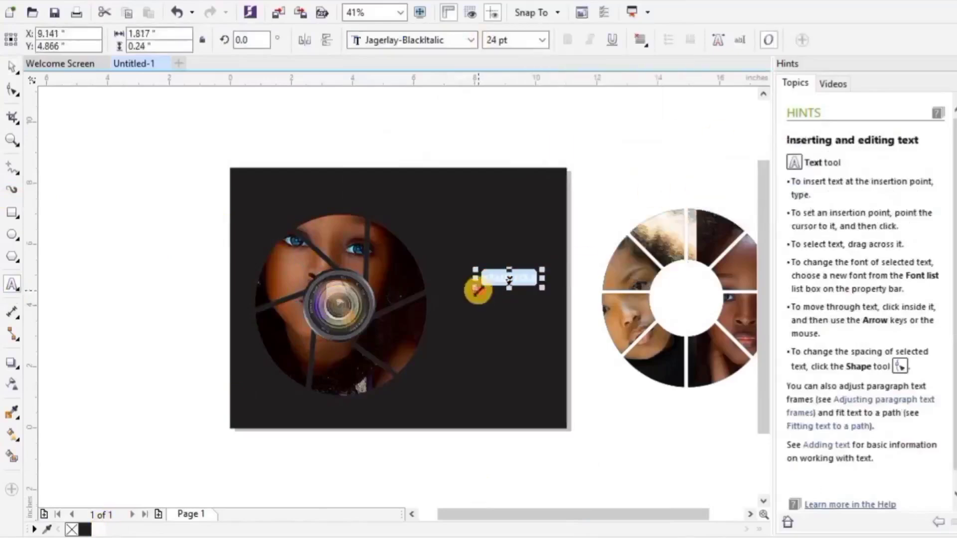
pyautogui.moveTo(476, 288); pyautogui.dragTo(433, 294)
# Try yellow and red fills on the background rectangle, and finally fill it with white
pyautogui.click(11, 139)
pyautogui.moveTo(230, 197); pyautogui.dragTo(498, 415)
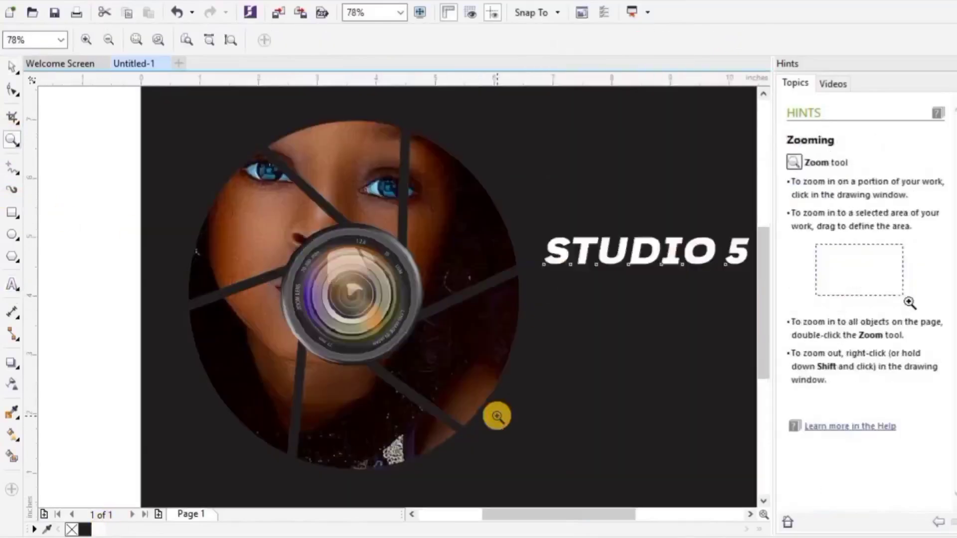
pyautogui.rightClick(498, 415)
pyautogui.press('space')
pyautogui.click(318, 204)
pyautogui.click(955, 312)
pyautogui.click(954, 319)
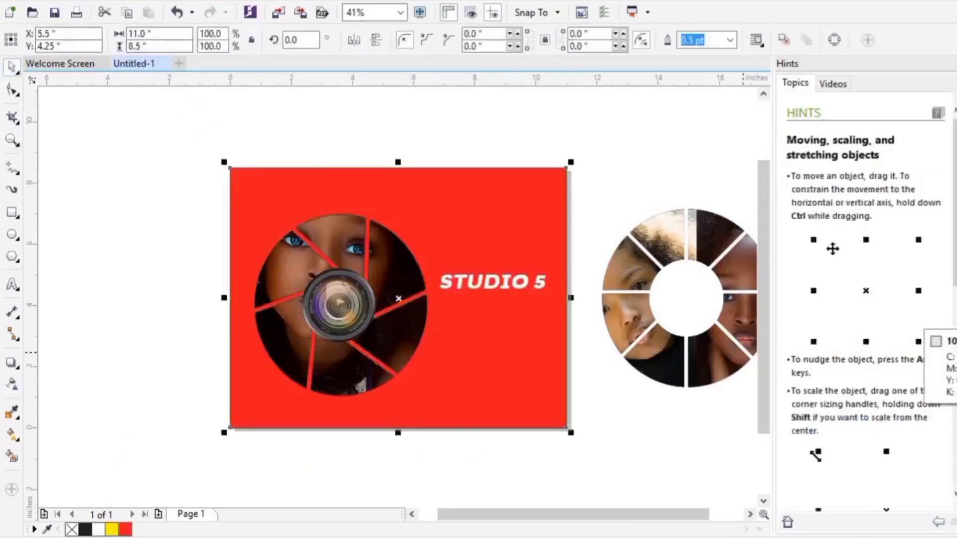
pyautogui.click(955, 319)
pyautogui.click(955, 258)
# PowerClip the enlarged photo ring and lens inside the background rectangle, cropping them at the page's left edge
pyautogui.moveTo(698, 235); pyautogui.dragTo(682, 245)
pyautogui.moveTo(444, 150); pyautogui.dragTo(141, 496)
pyautogui.rightClick(262, 213)
pyautogui.click(324, 220)
pyautogui.click(233, 249)
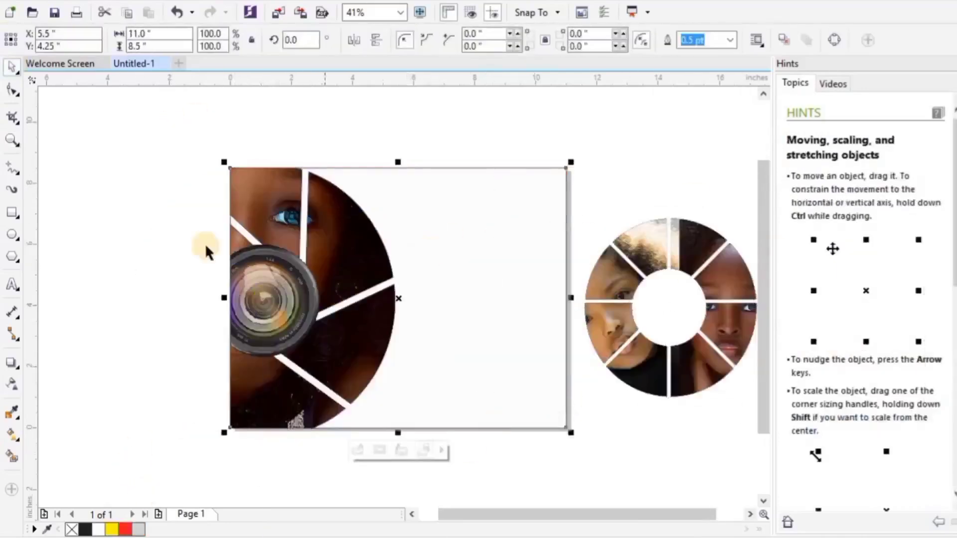
pyautogui.click(146, 253)
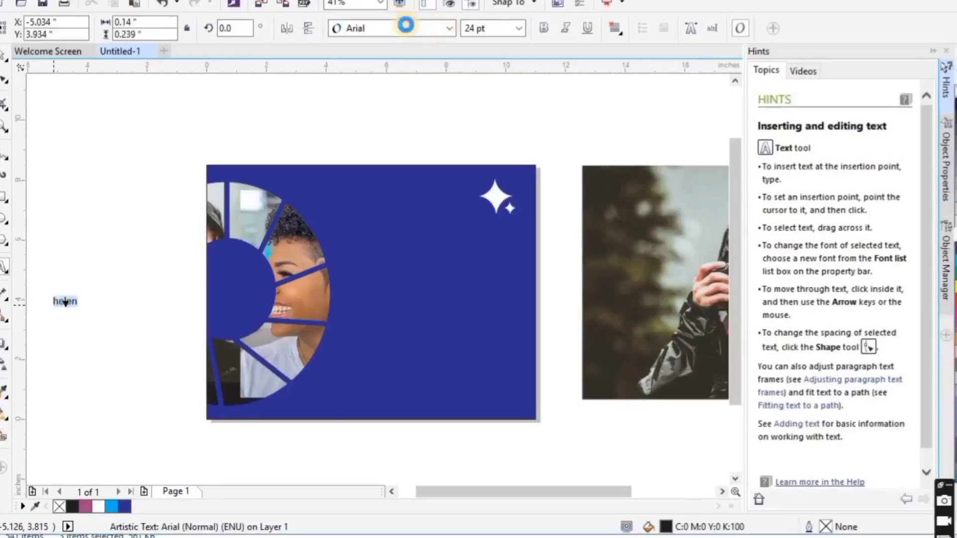
# Set the studio name text beside the blue page to the Space Ranger Academy font
pyautogui.click(448, 32)
pyautogui.scroll(-15, 443, 67)
pyautogui.click(437, 87)
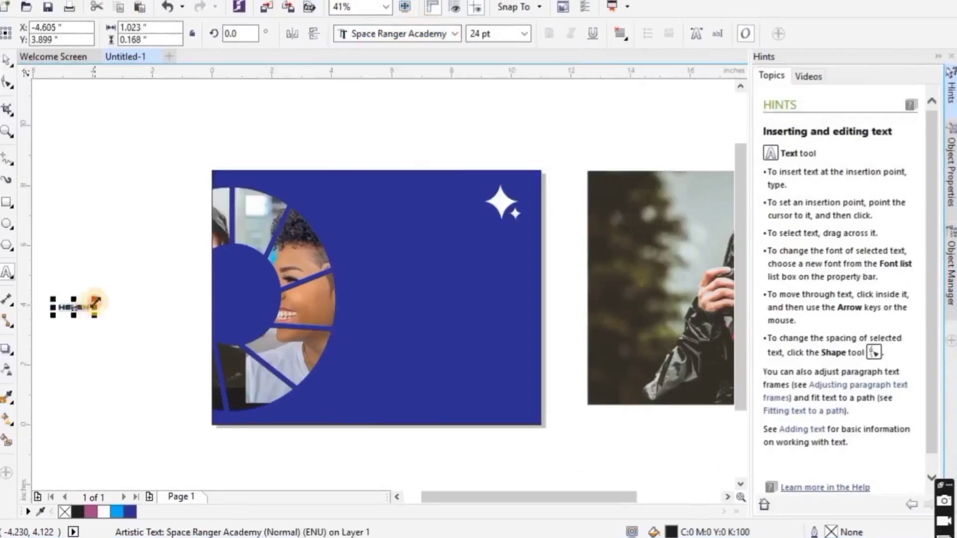
# Enlarge the studio name, fill it with white, and move it onto the upper part of the blue page
pyautogui.moveTo(91, 302); pyautogui.dragTo(272, 201)
pyautogui.click(7, 59)
pyautogui.click(103, 512)
pyautogui.moveTo(163, 292); pyautogui.dragTo(464, 231)
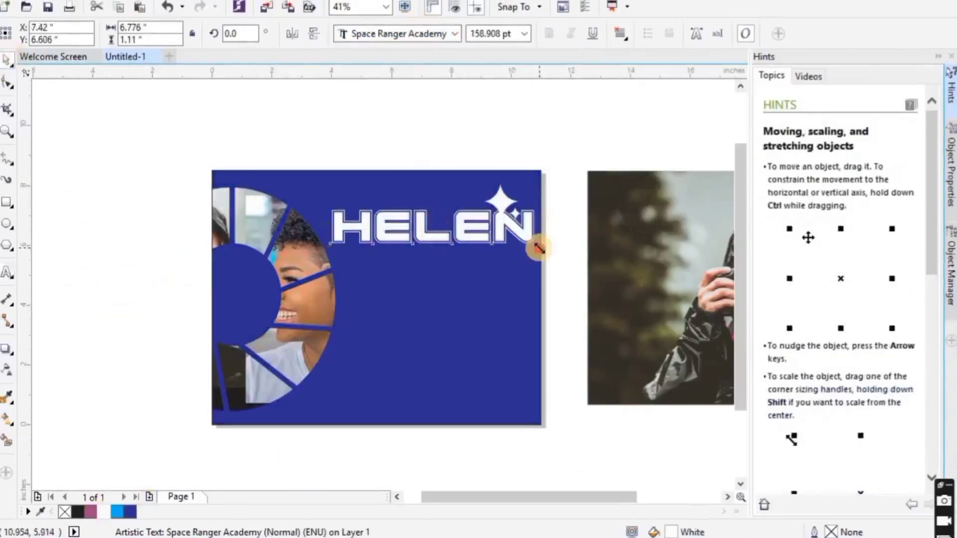
# Add the artistic text "photography" near the page's lower left and change its case to uppercase
pyautogui.click(7, 272)
pyautogui.click(166, 353)
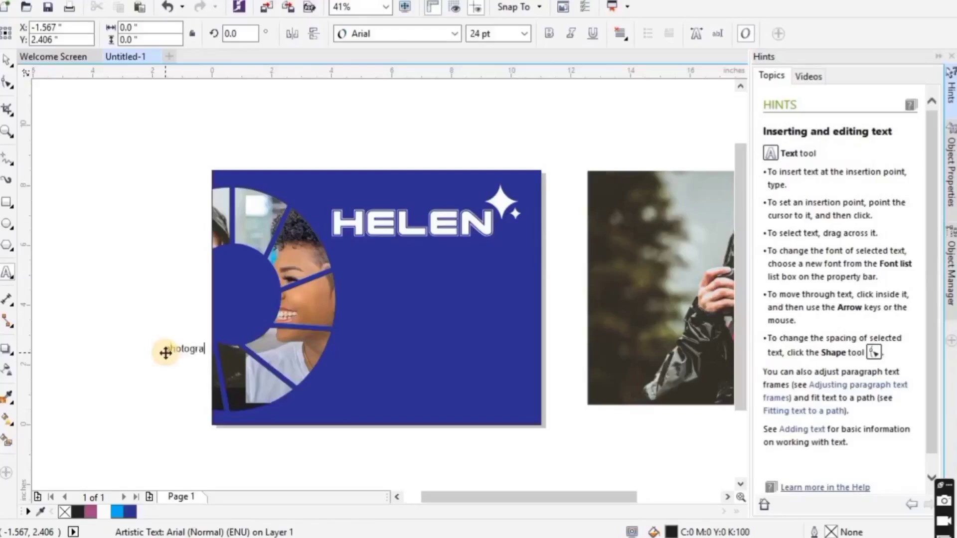
pyautogui.rightClick(209, 349)
pyautogui.click(401, 260)
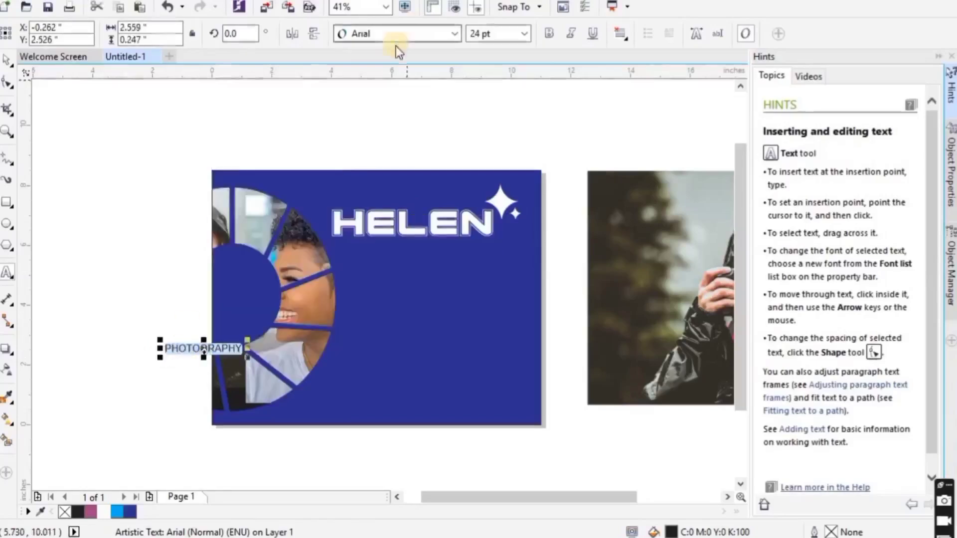
# Set the photography text in the Barett Street font and change its case to Title Case
pyautogui.click(394, 33)
pyautogui.click(381, 321)
pyautogui.rightClick(203, 352)
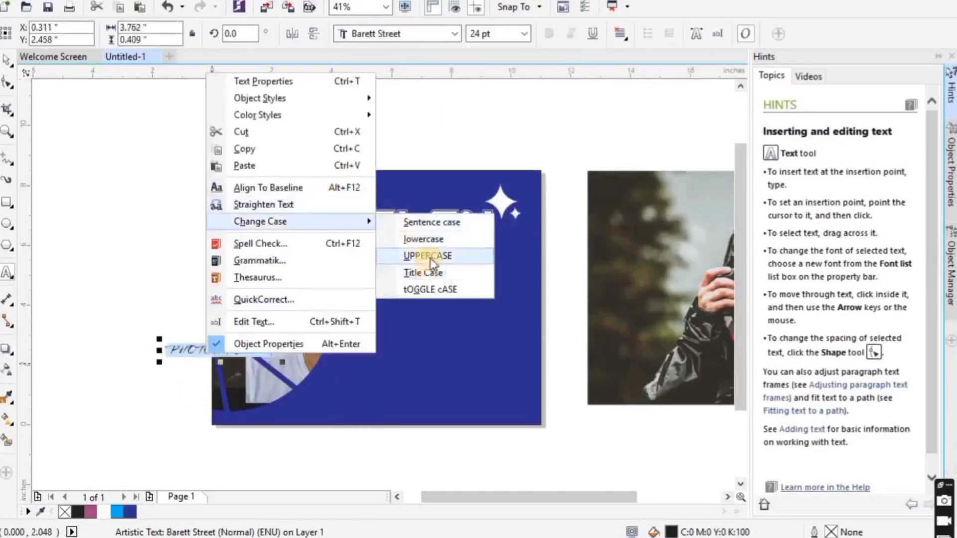
pyautogui.click(418, 272)
# Enlarge the Photography text, place it directly beneath the studio name, and recolour it
pyautogui.click(7, 60)
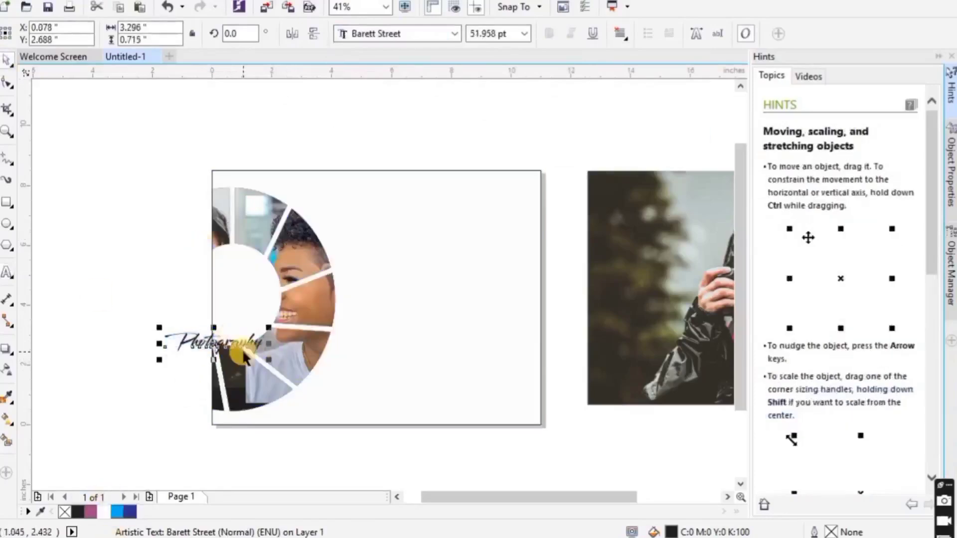
pyautogui.click(227, 345)
pyautogui.moveTo(193, 341); pyautogui.dragTo(381, 247)
pyautogui.moveTo(458, 267); pyautogui.dragTo(505, 292)
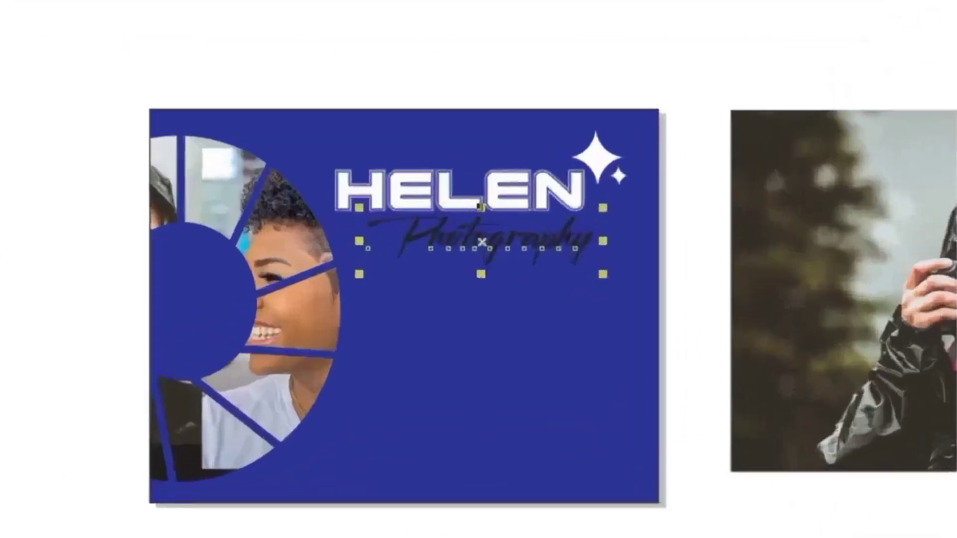
pyautogui.click(116, 512)
# Give the segmented photo ring a thick white outline
pyautogui.click(267, 192)
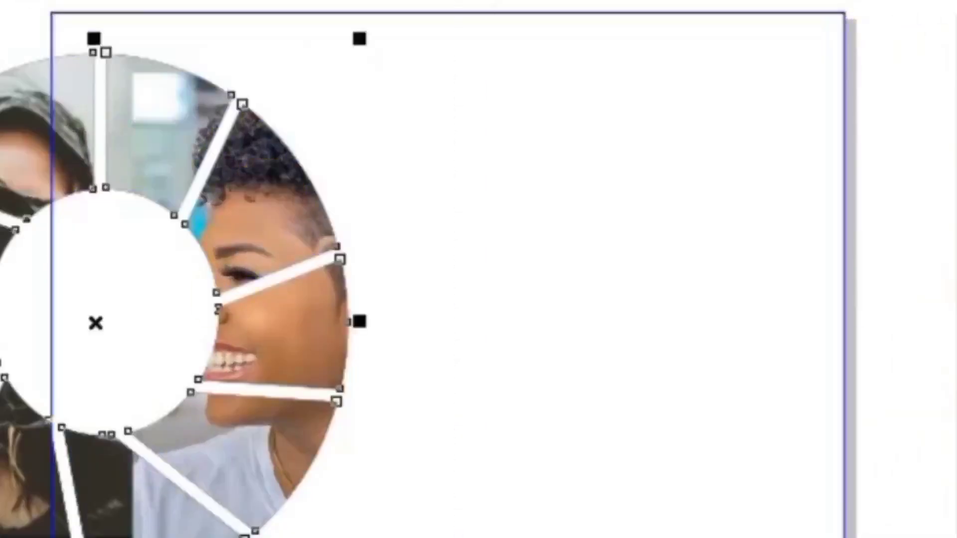
pyautogui.press('F12')
pyautogui.click(477, 4)
pyautogui.click(372, 300)
pyautogui.press('Return')
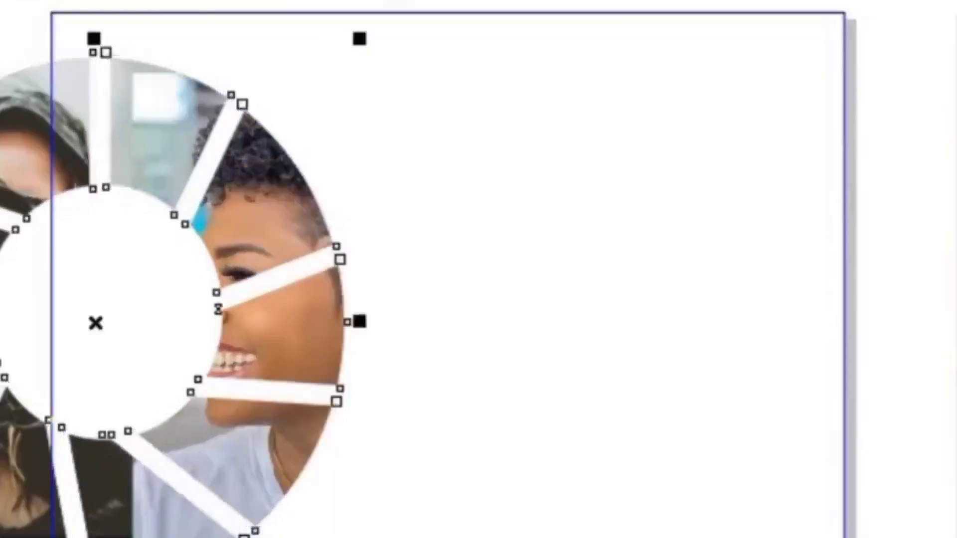
# Apply a soft drop shadow around the segmented photo ring
pyautogui.click(350, 518)
pyautogui.click(346, 367)
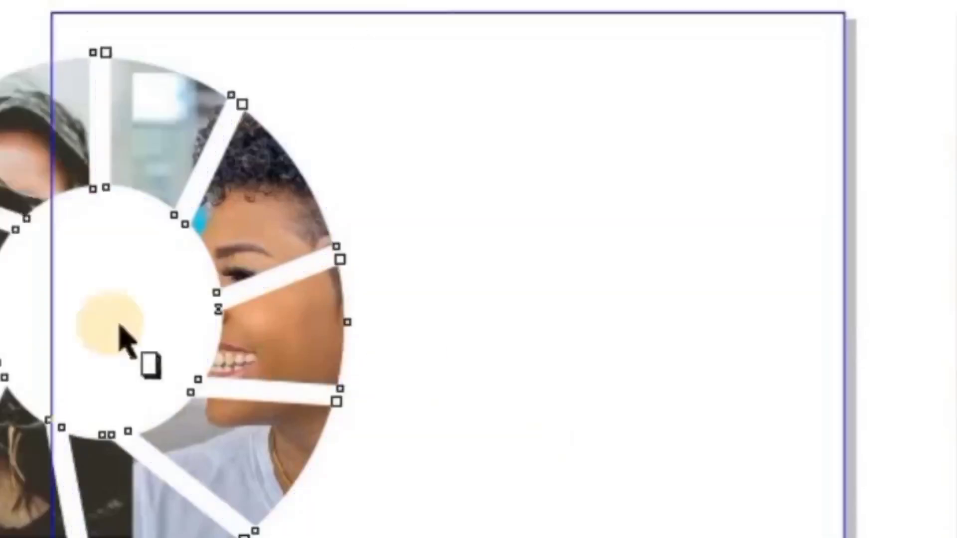
pyautogui.moveTo(360, 353); pyautogui.dragTo(342, 353)
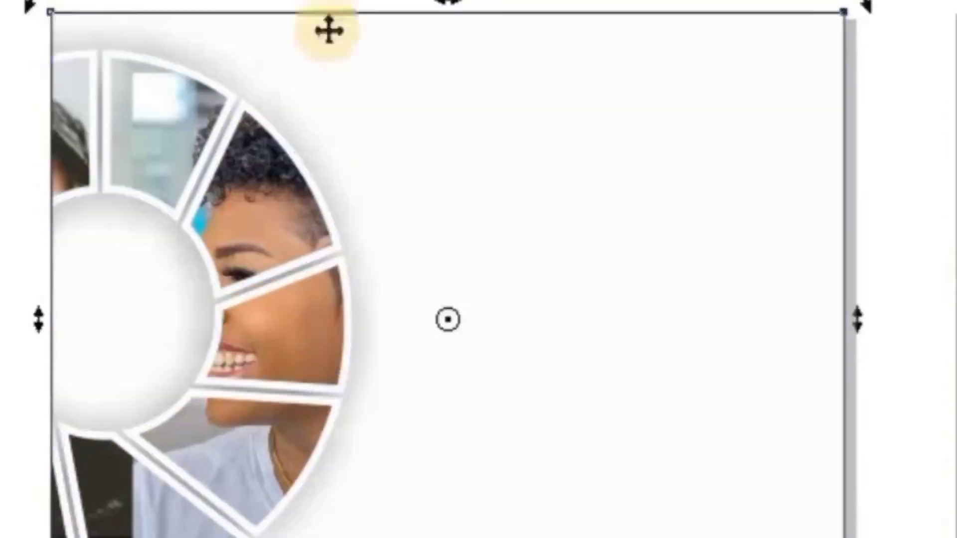
# Select the studio name and Photography text together and recolour both blue
pyautogui.moveTo(258, 2); pyautogui.dragTo(741, 268)
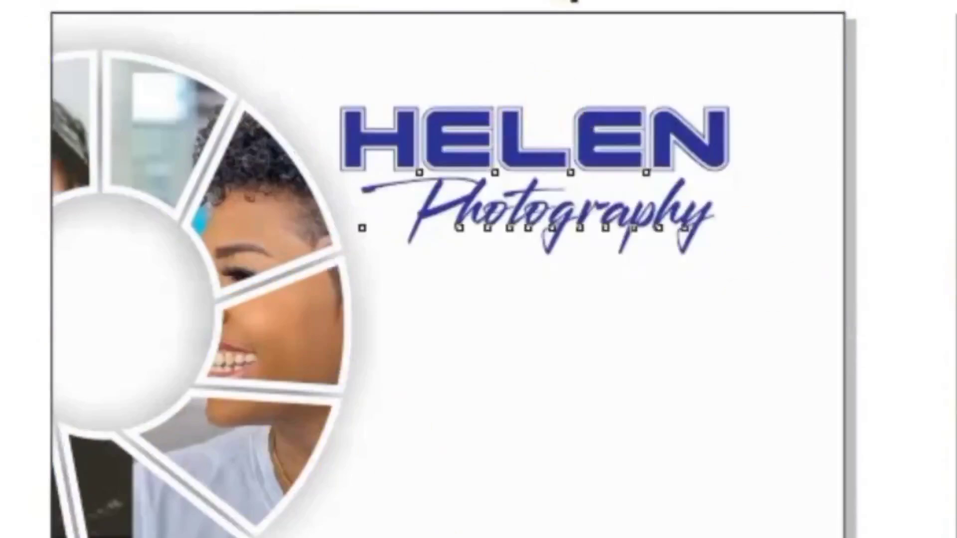
pyautogui.click(797, 100)
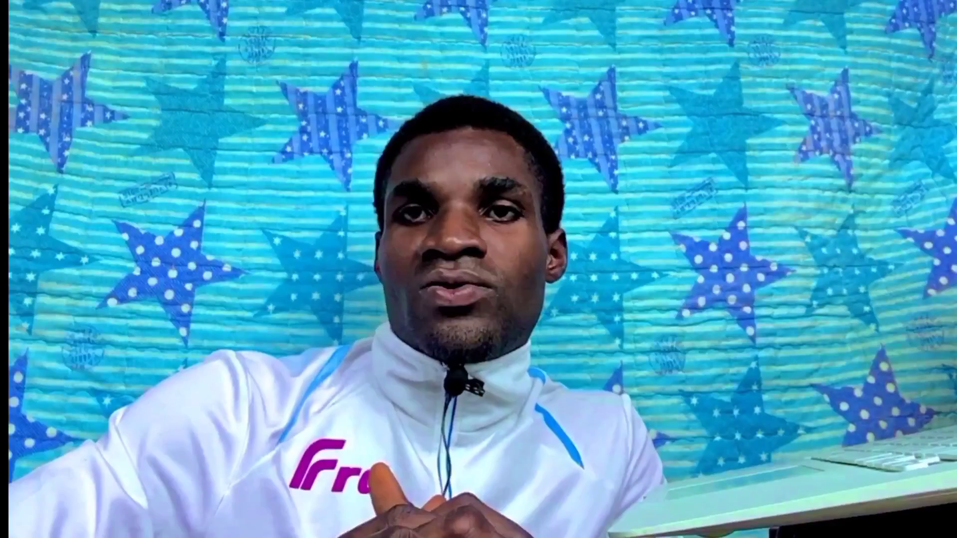